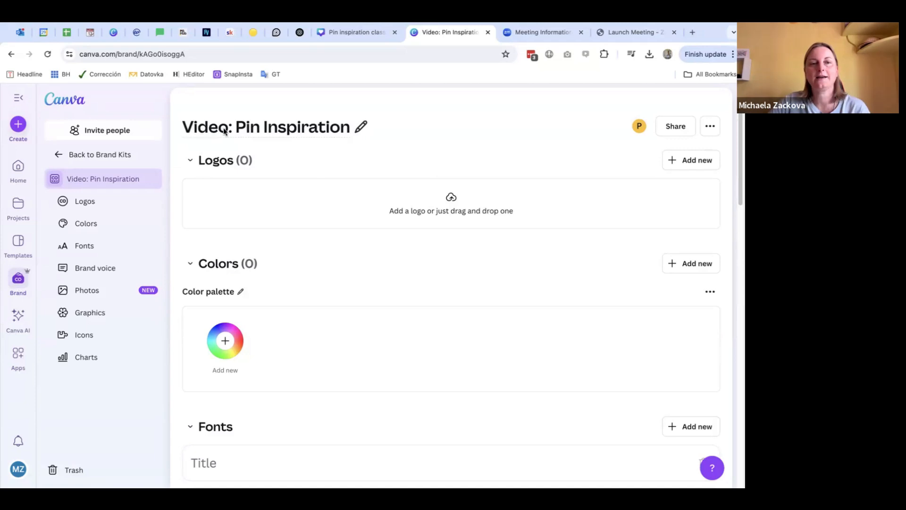
pyautogui.click(250, 127)
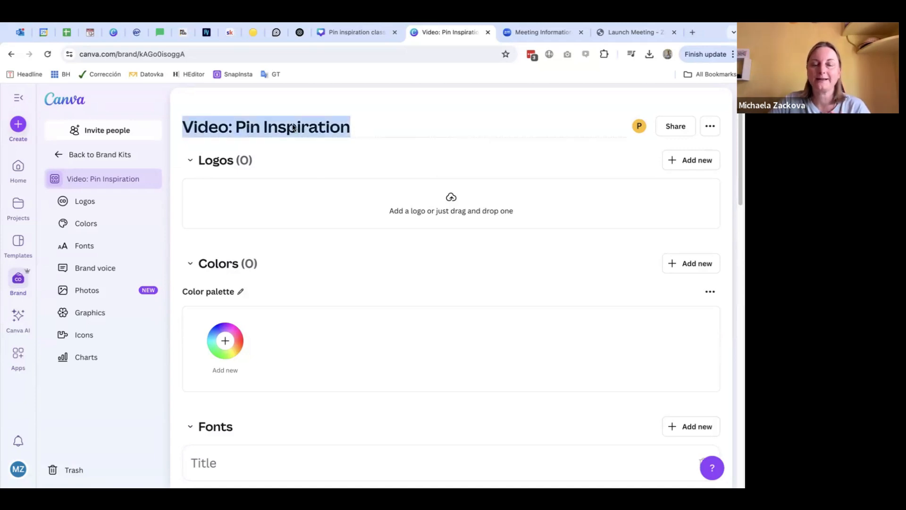
pyautogui.click(364, 121)
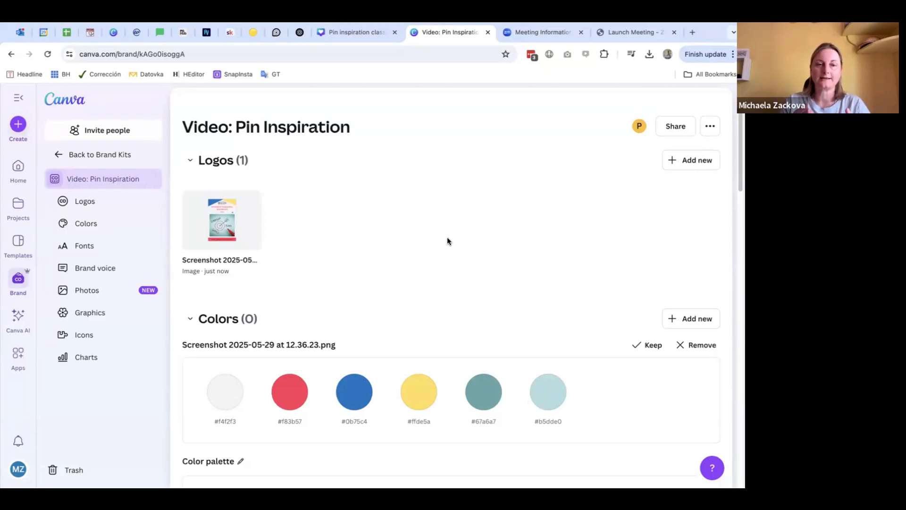
# Step: Keep the suggested color palette extracted from the uploaded logo screenshot in the brand kit
pyautogui.moveTo(254, 227)
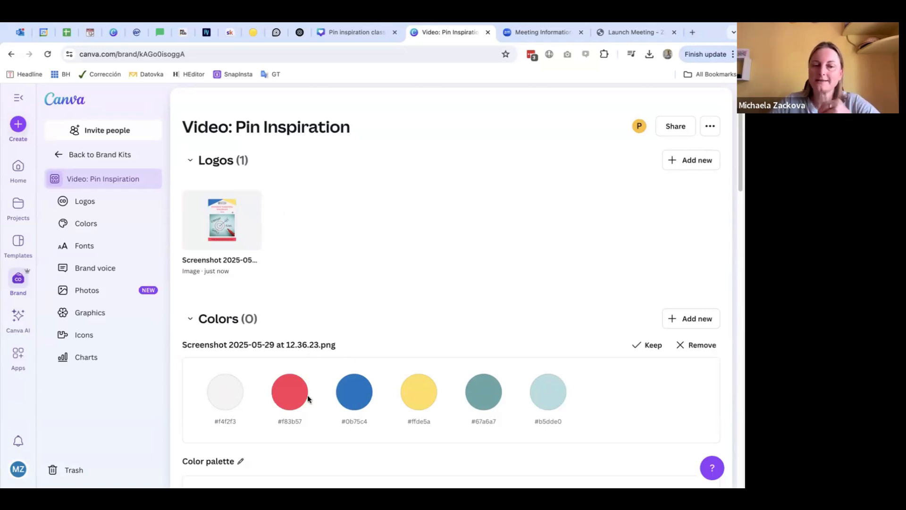
pyautogui.scroll(-2, 620, 389)
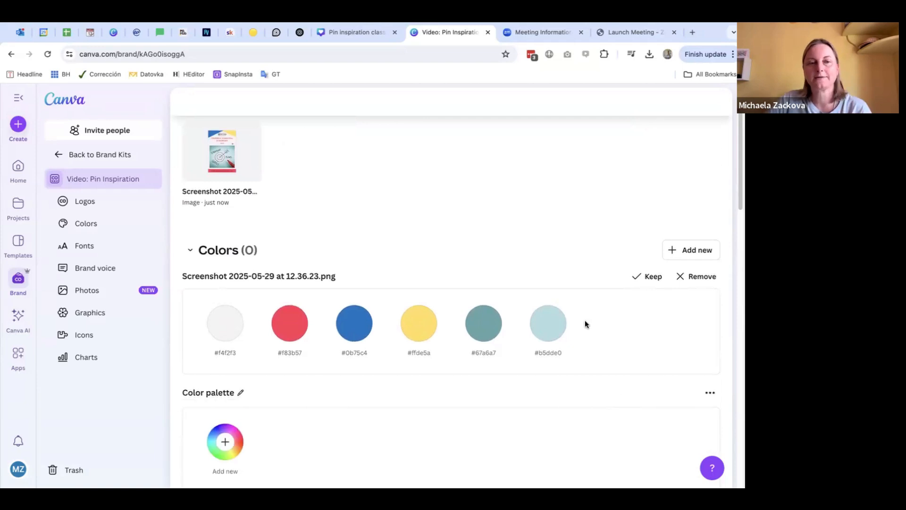
pyautogui.scroll(1, 585, 321)
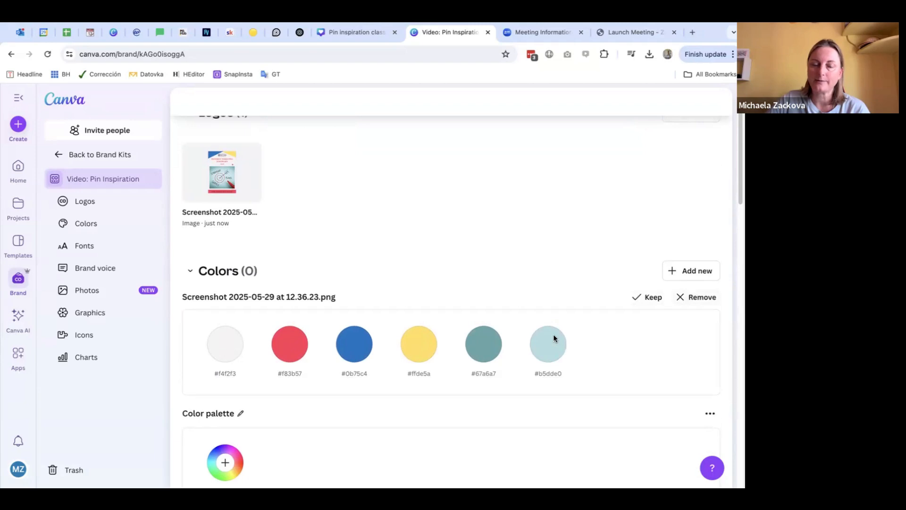
pyautogui.click(647, 297)
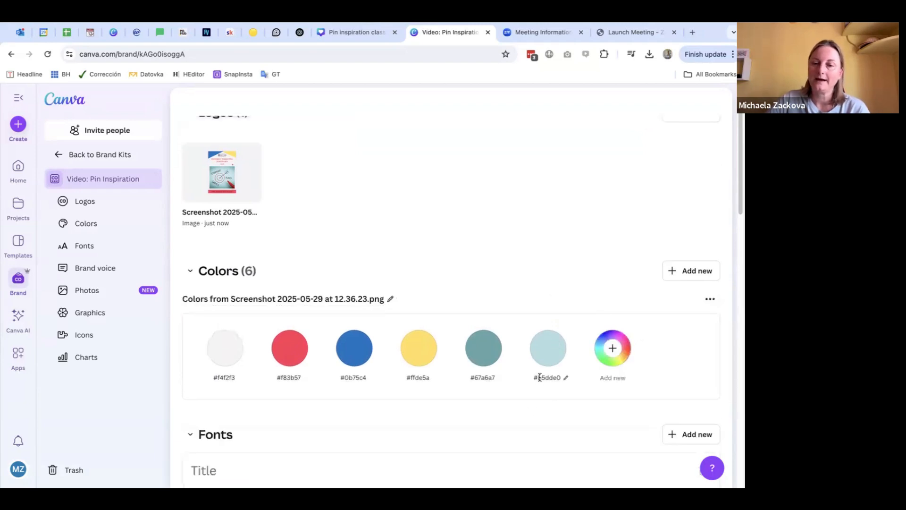
# Step: Delete the light teal #b5dde0 and dark teal #67a6a7 colors from the screenshot palette
pyautogui.moveTo(563, 347)
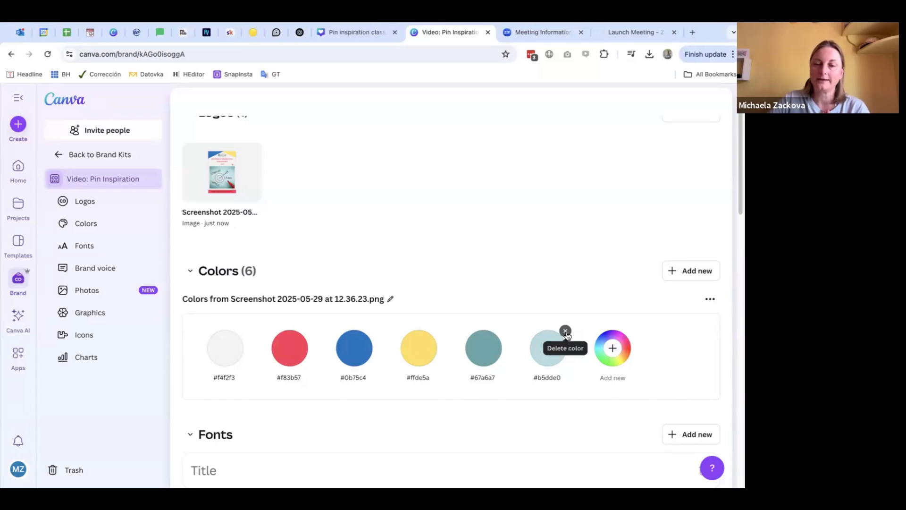
pyautogui.click(565, 333)
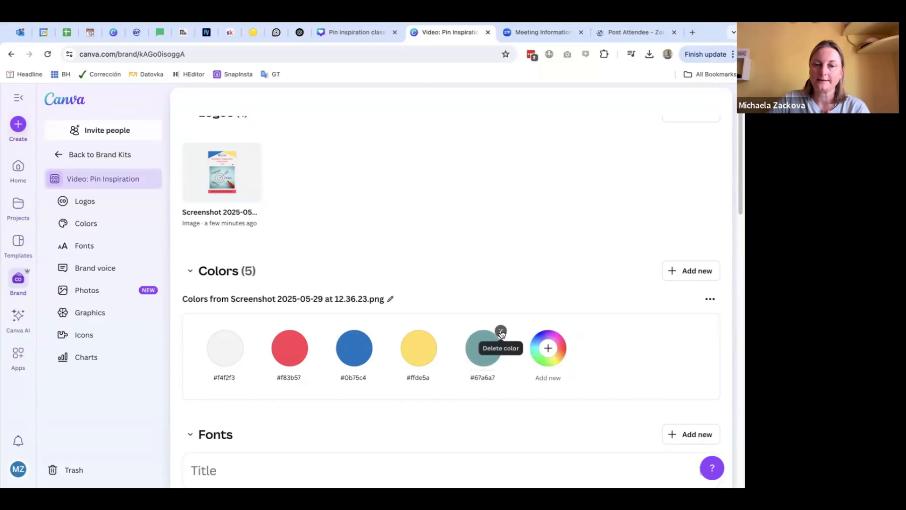
pyautogui.click(500, 333)
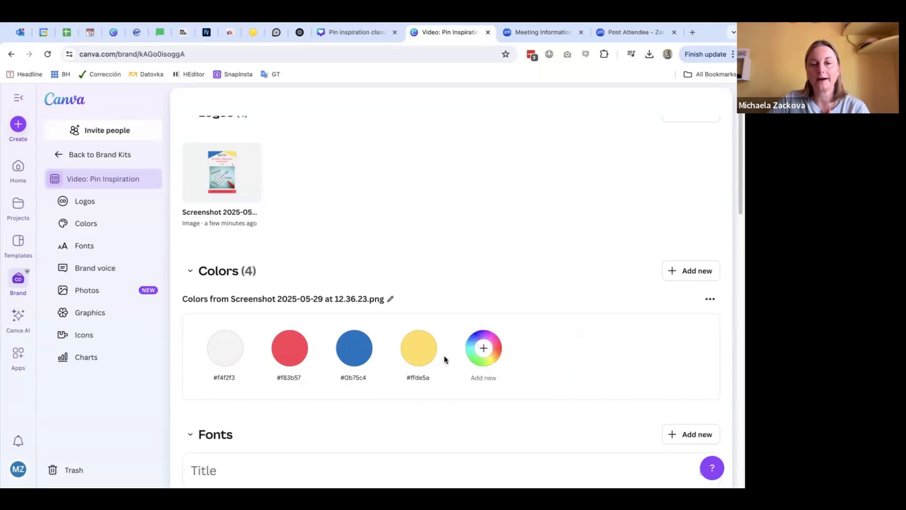
# Step: Add white, #FFFFFF, as a new solid color to the brand palette
pyautogui.click(482, 354)
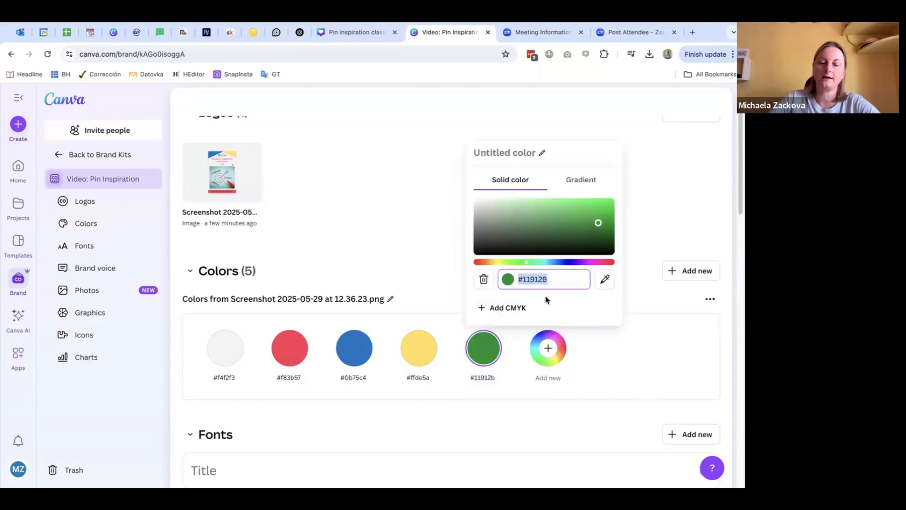
pyautogui.write('#FFFF')
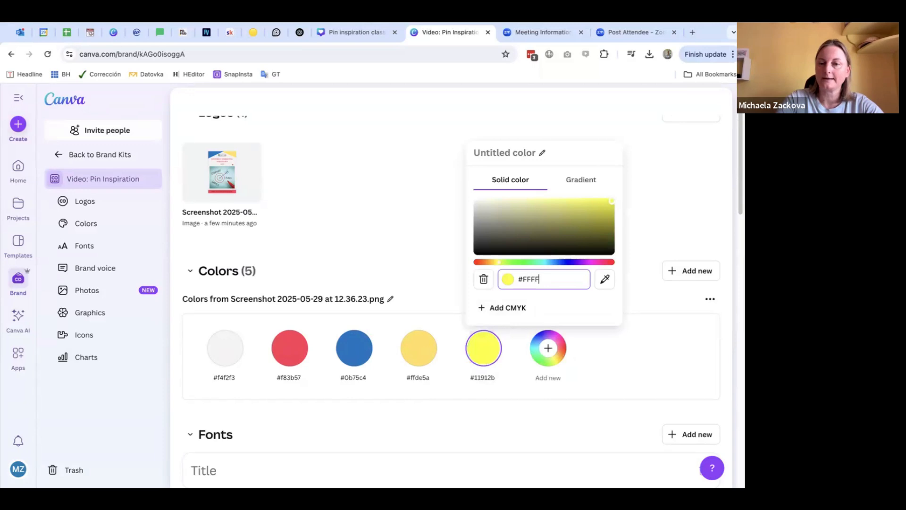
pyautogui.write('FF')
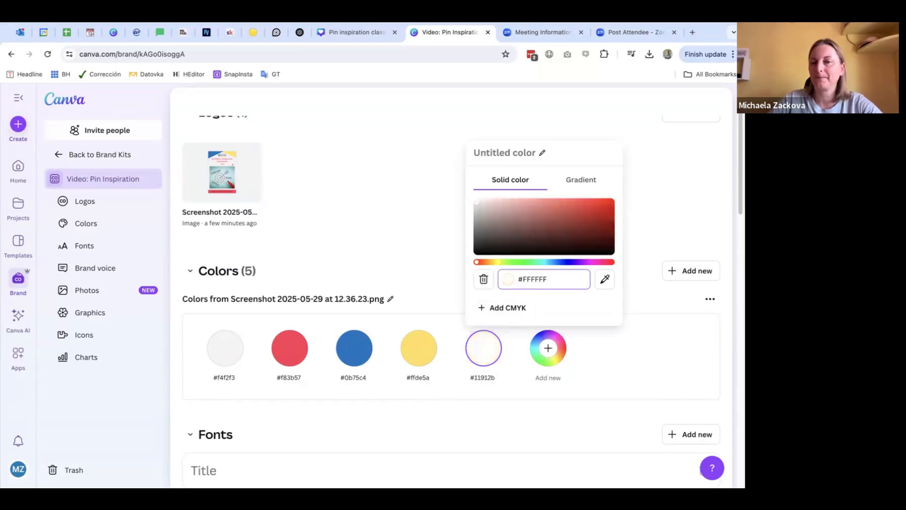
pyautogui.click(550, 350)
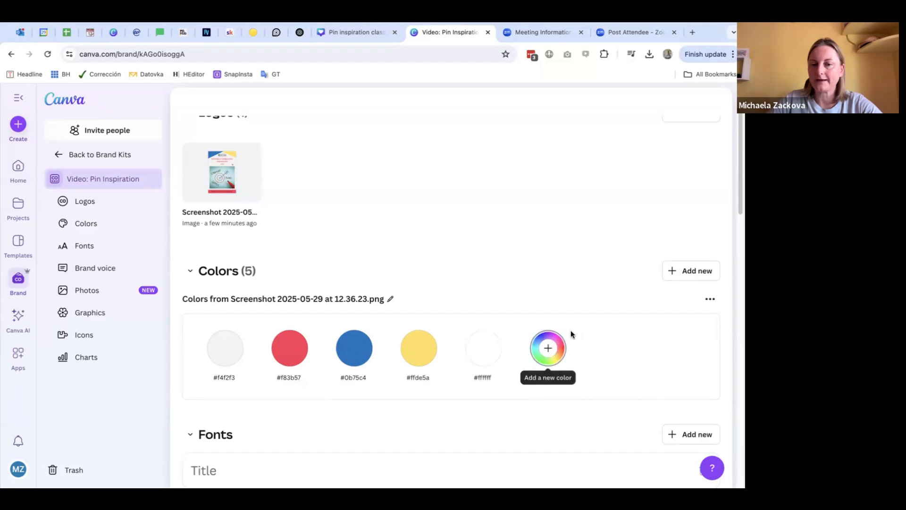
# Step: Add black, #000000, as a new solid color to the brand palette
pyautogui.click(548, 348)
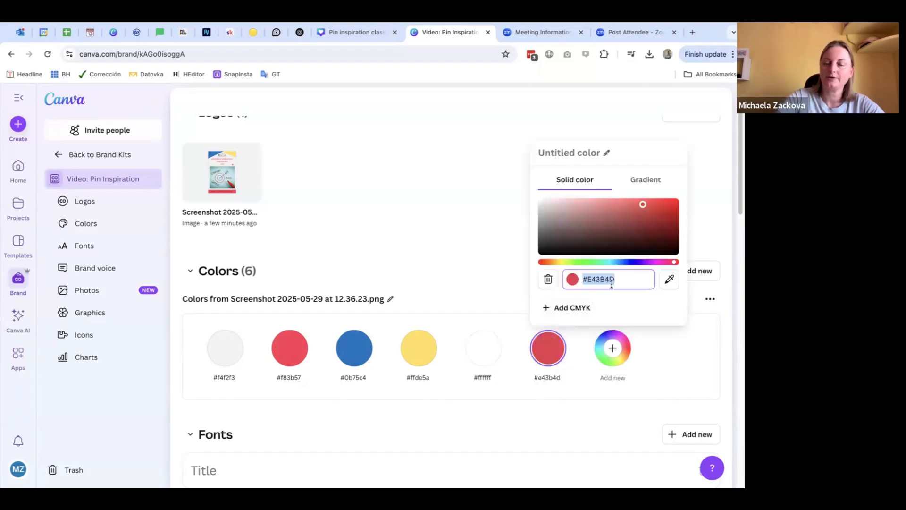
pyautogui.write('#000000')
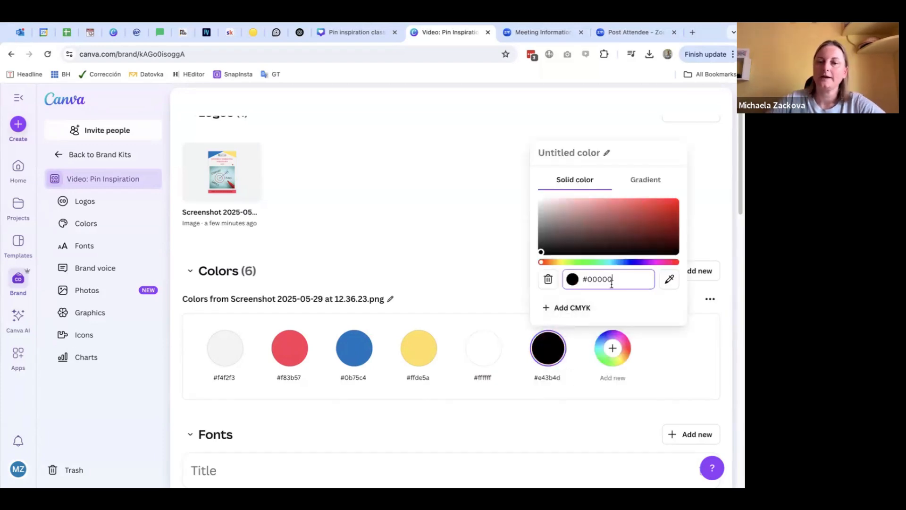
pyautogui.click(654, 361)
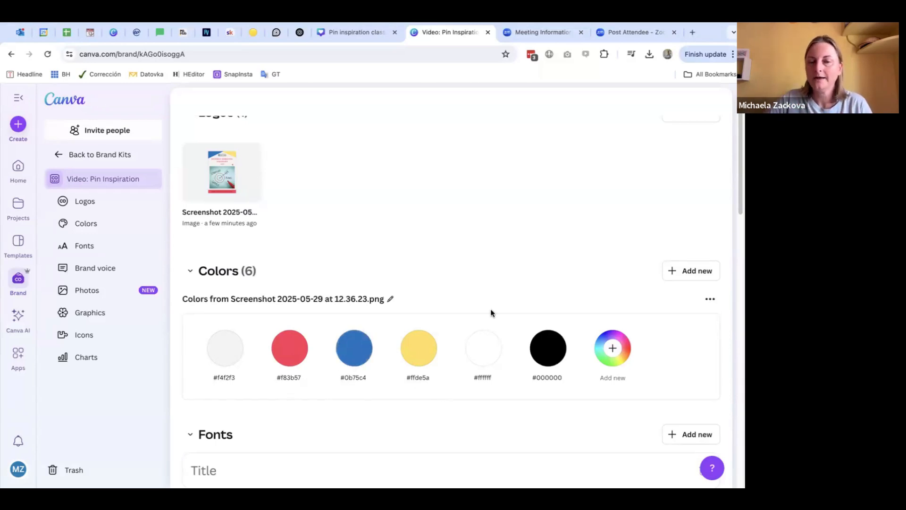
pyautogui.scroll(2, 517, 266)
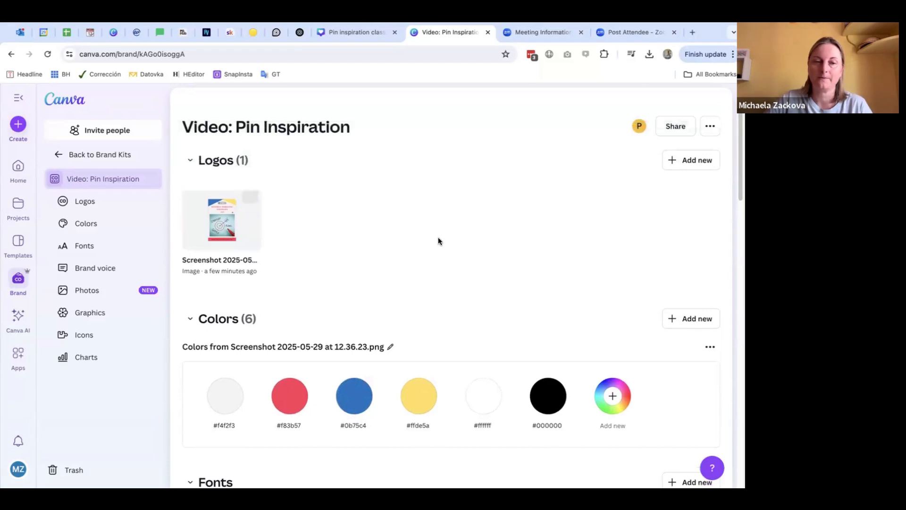
pyautogui.scroll(-1, 507, 242)
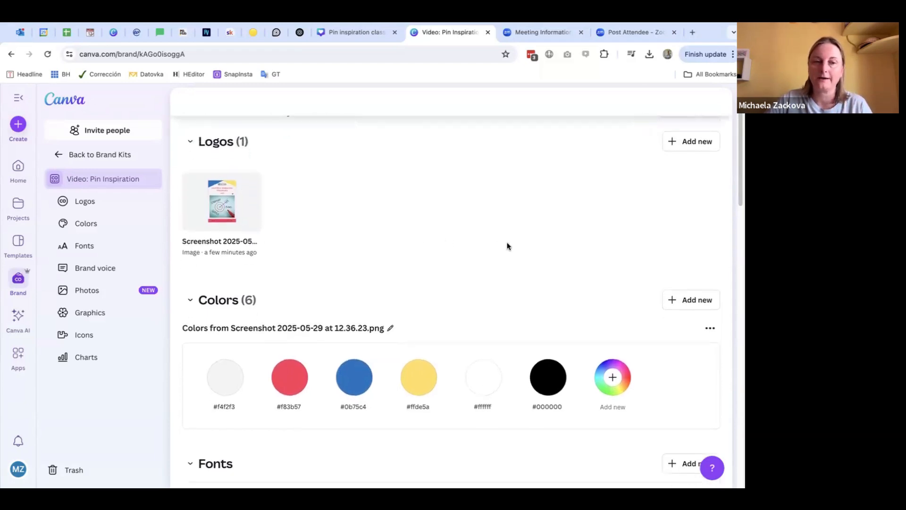
pyautogui.scroll(-3, 507, 245)
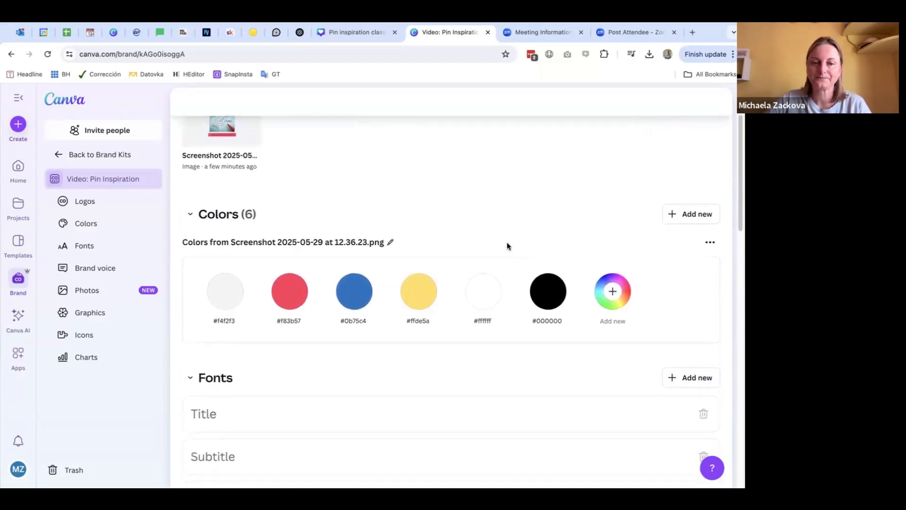
pyautogui.scroll(-3, 504, 270)
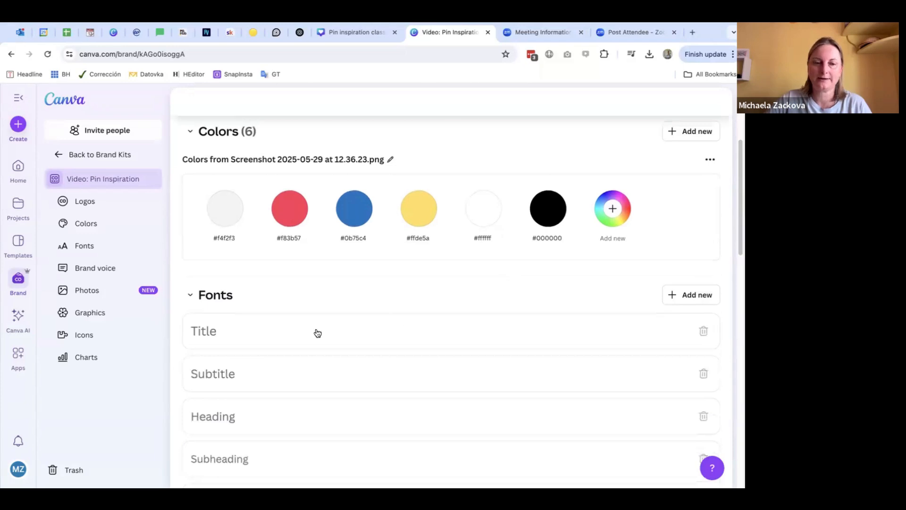
pyautogui.click(684, 297)
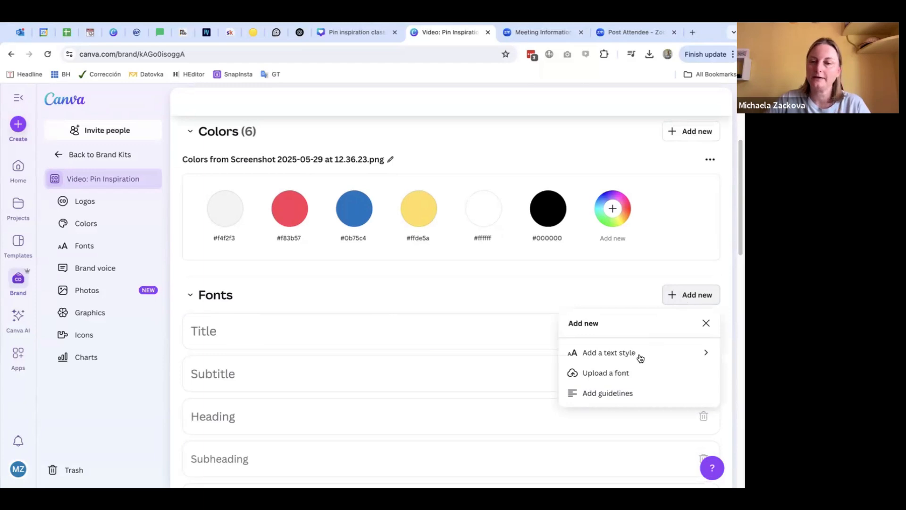
pyautogui.click(609, 375)
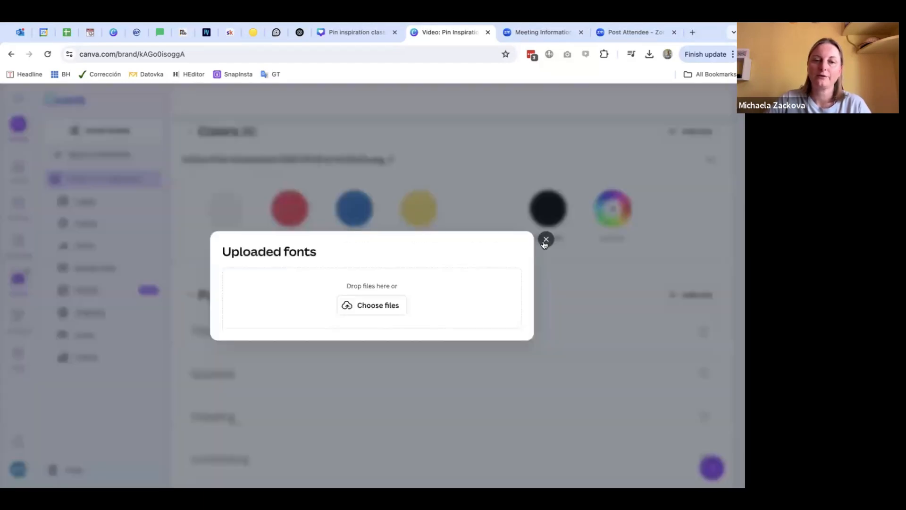
pyautogui.click(550, 250)
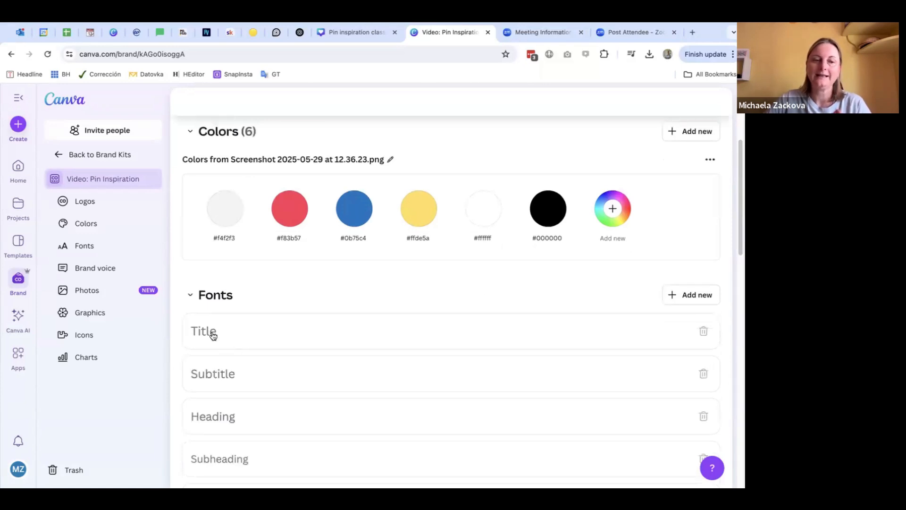
# Step: Set the Title text style to the Lato font with the sample text "Lato Bold Heading" and save it
pyautogui.click(295, 325)
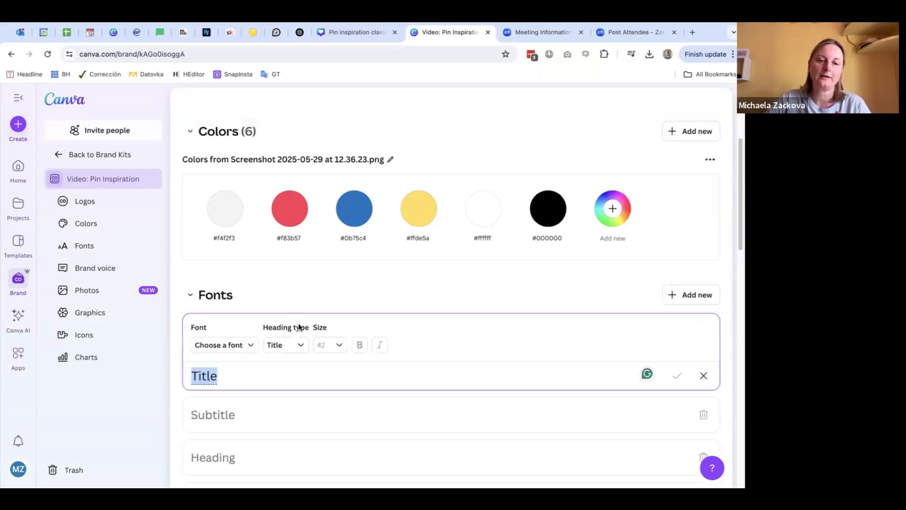
pyautogui.click(236, 350)
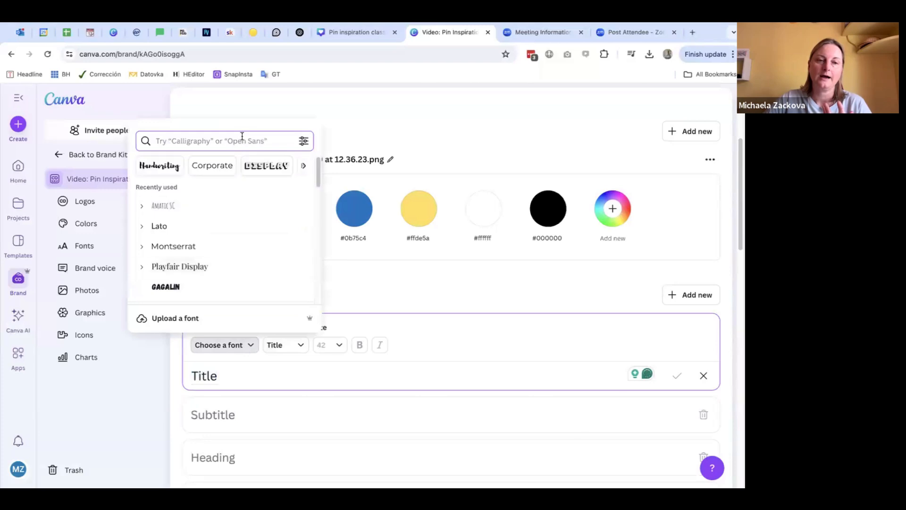
pyautogui.click(207, 232)
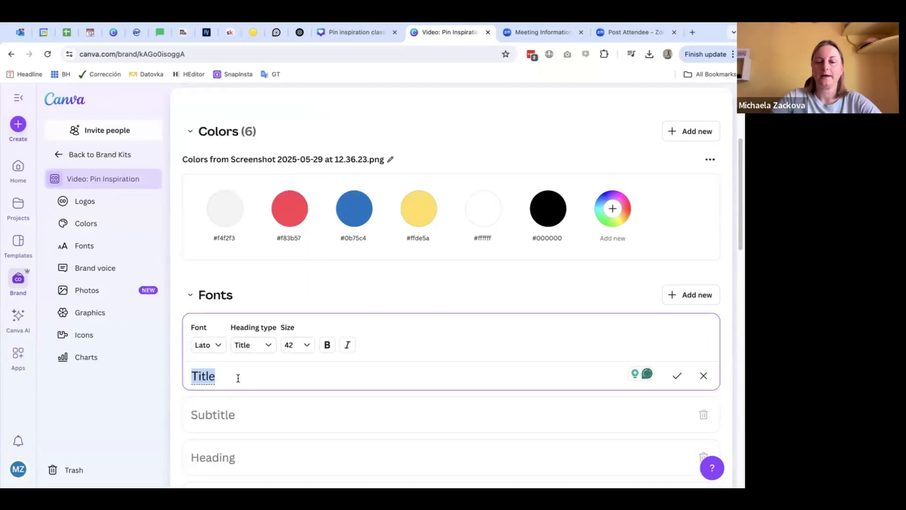
pyautogui.write('Lato')
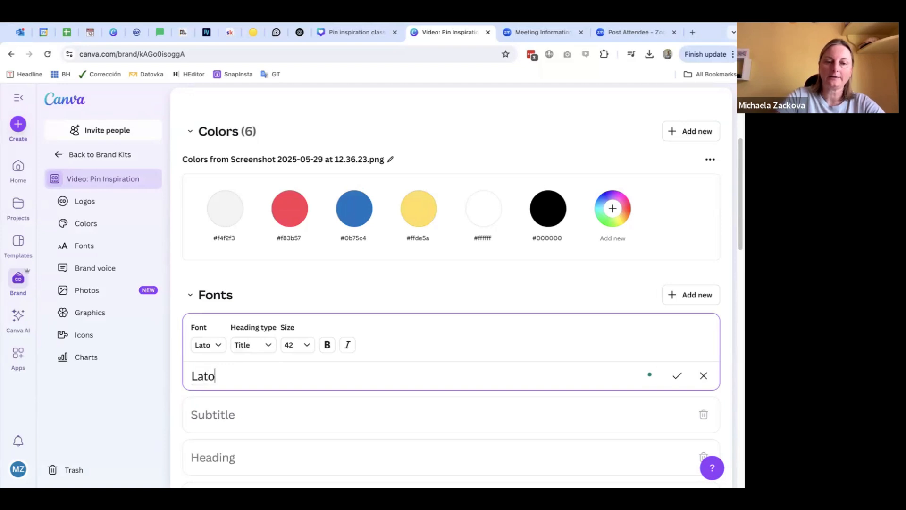
pyautogui.write(' Bold')
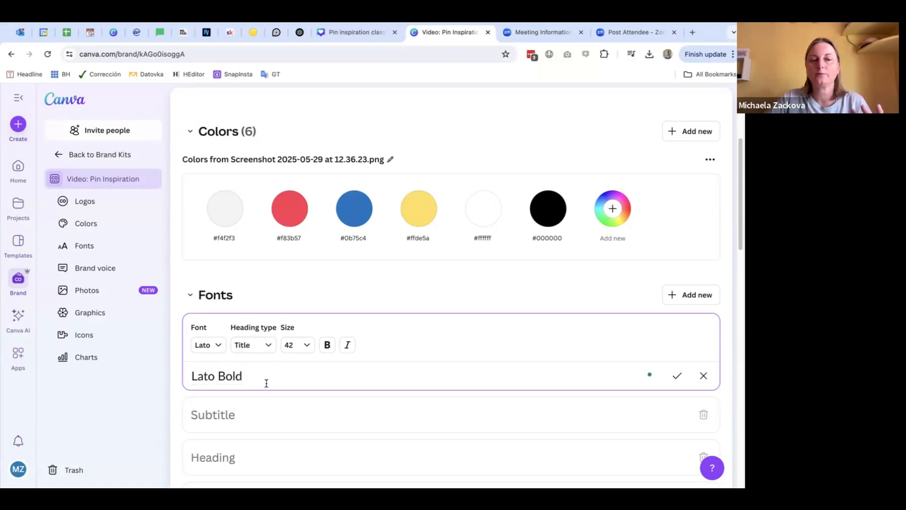
pyautogui.write(' Heading')
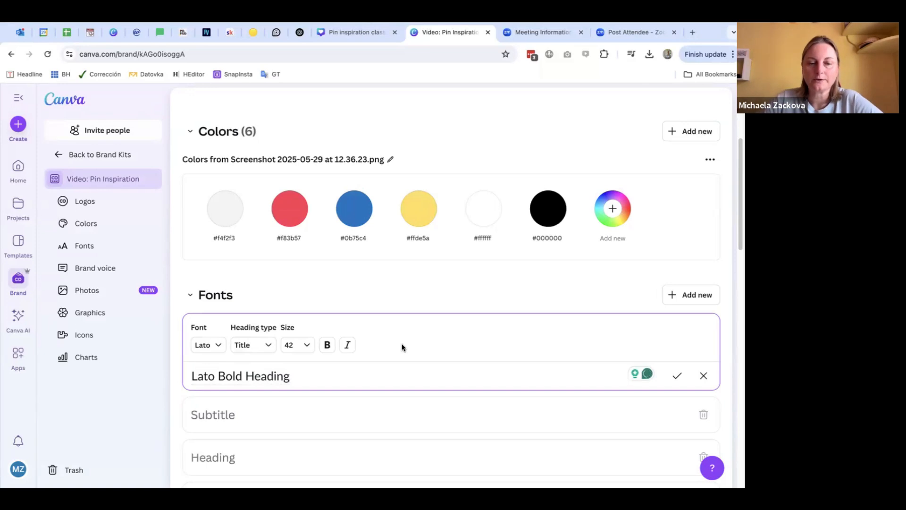
pyautogui.click(677, 375)
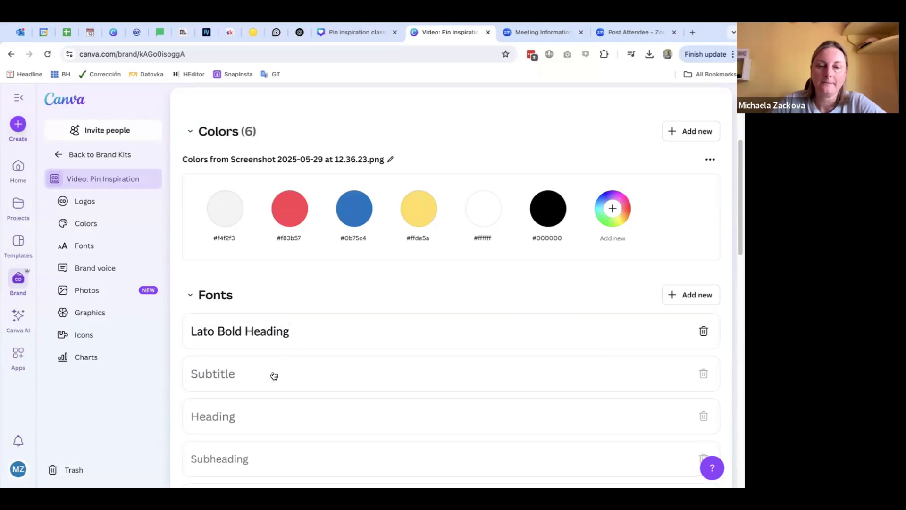
# Step: Set the Subtitle text style to the Amatic SC font at size 36 and save it
pyautogui.click(326, 370)
pyautogui.click(248, 389)
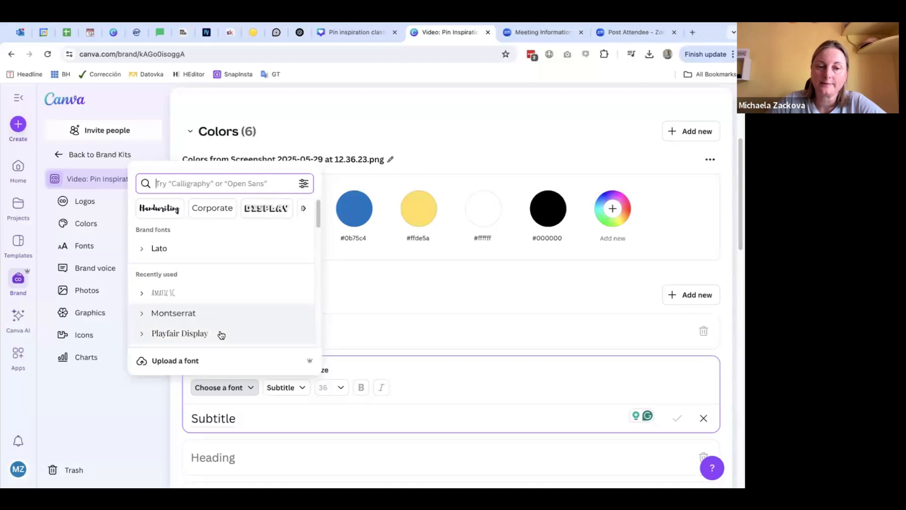
pyautogui.scroll(-3, 233, 315)
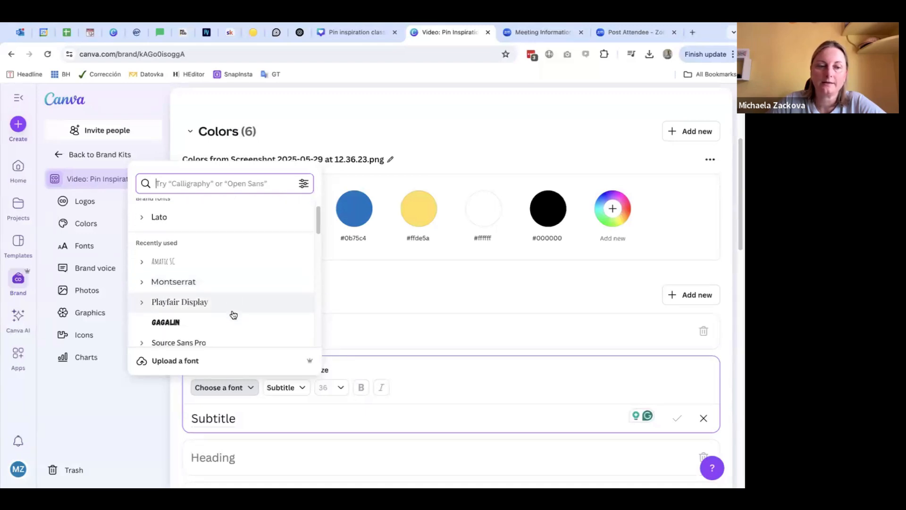
pyautogui.scroll(-2, 254, 294)
pyautogui.scroll(4, 255, 295)
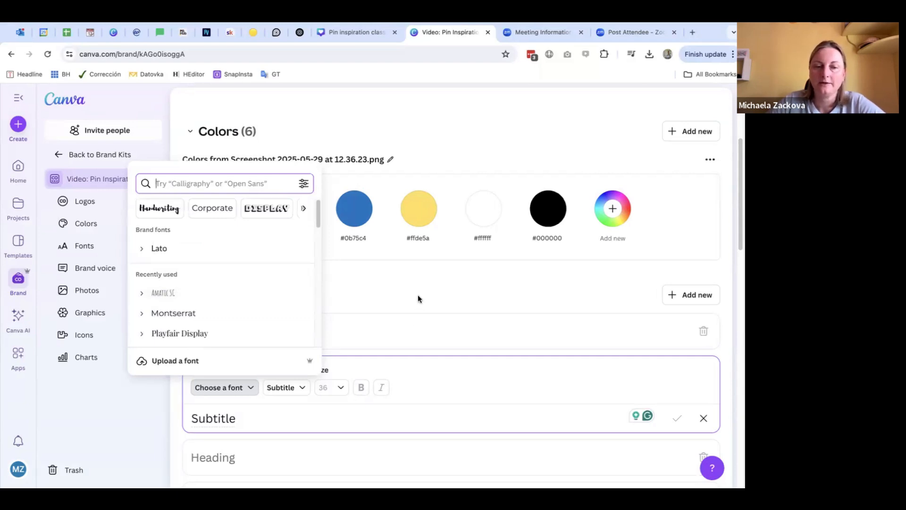
pyautogui.click(172, 297)
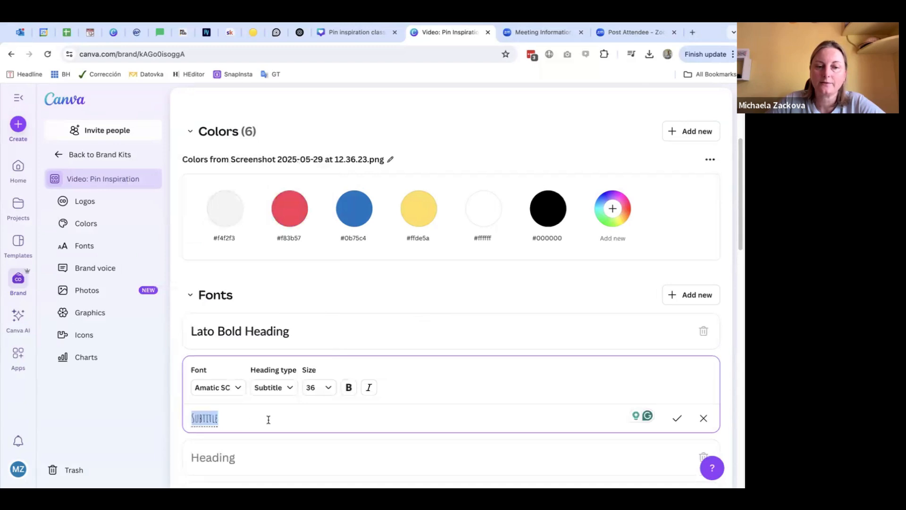
pyautogui.click(261, 420)
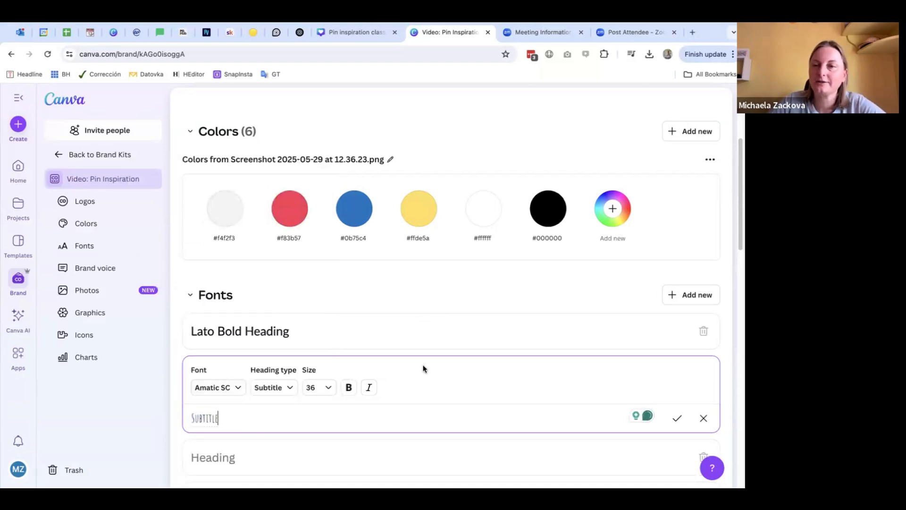
pyautogui.click(677, 418)
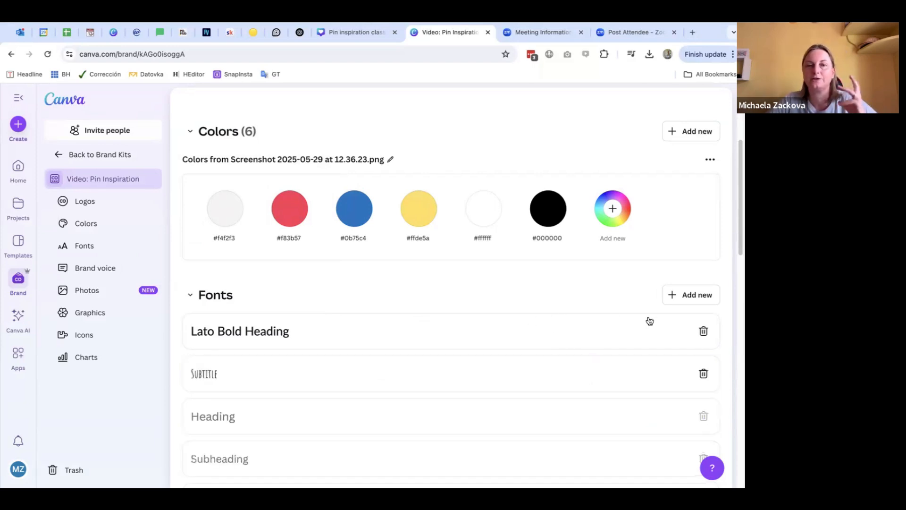
# Step: View the brand voice guidelines form and close it without saving
pyautogui.scroll(-9, 650, 320)
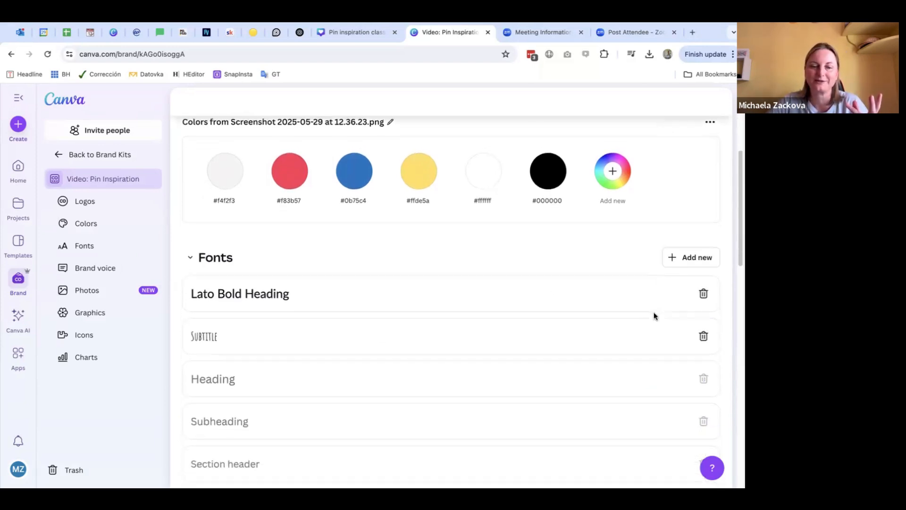
pyautogui.scroll(-1, 520, 321)
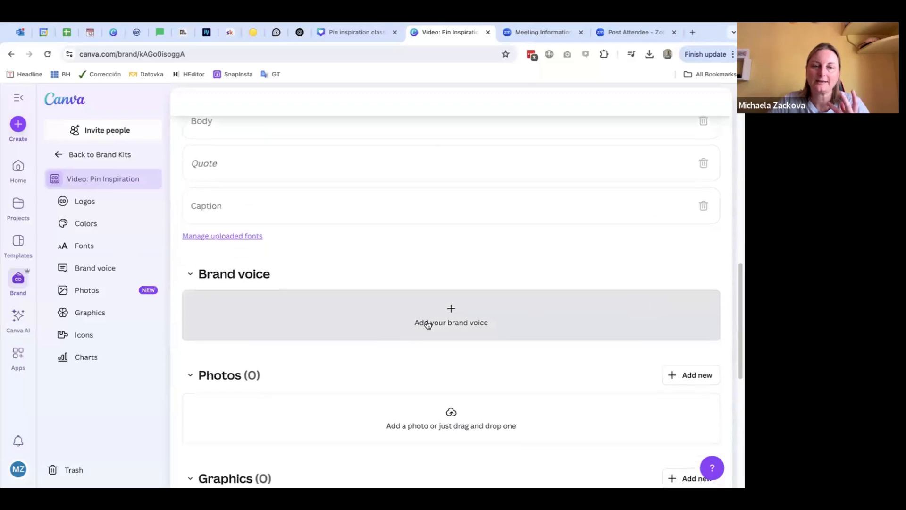
pyautogui.click(483, 322)
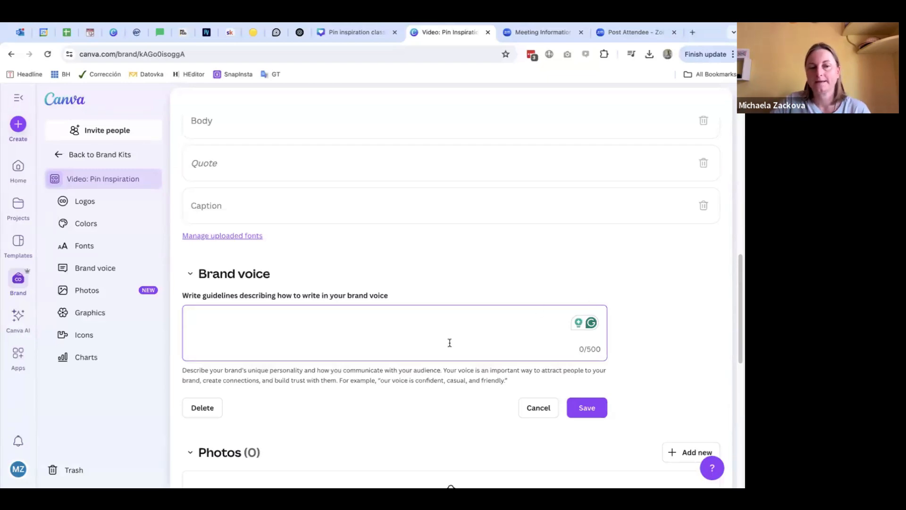
pyautogui.scroll(-1, 634, 308)
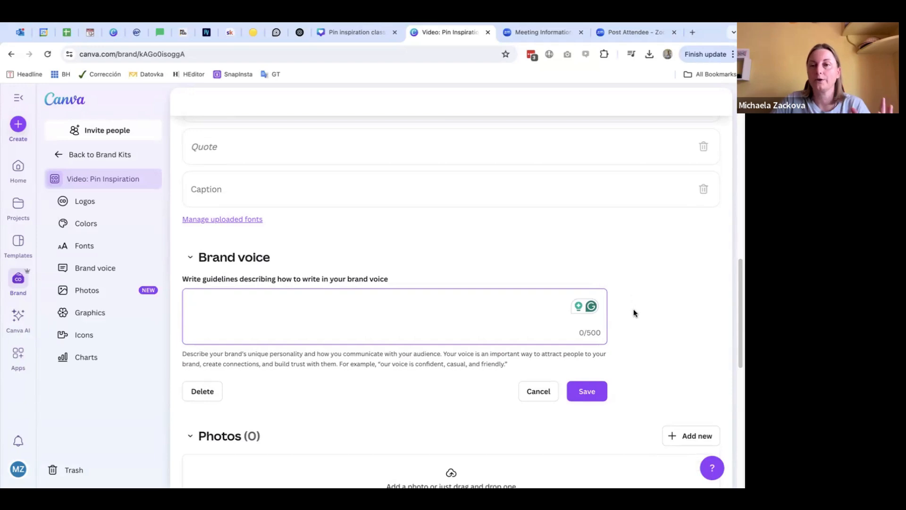
pyautogui.click(539, 392)
# Step: Look through the brand kit's Photos, Graphics, Icons and Charts sections, and review its logos and colors
pyautogui.scroll(-2, 586, 344)
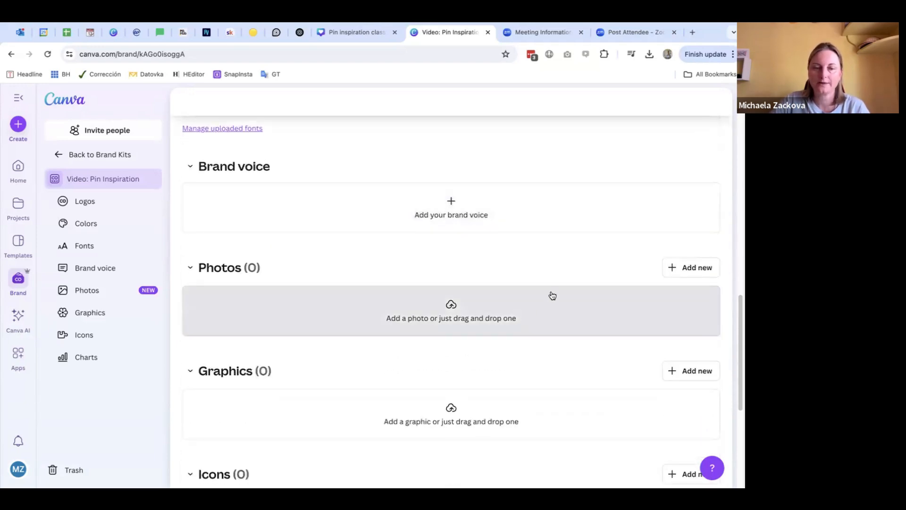
pyautogui.scroll(-1, 552, 295)
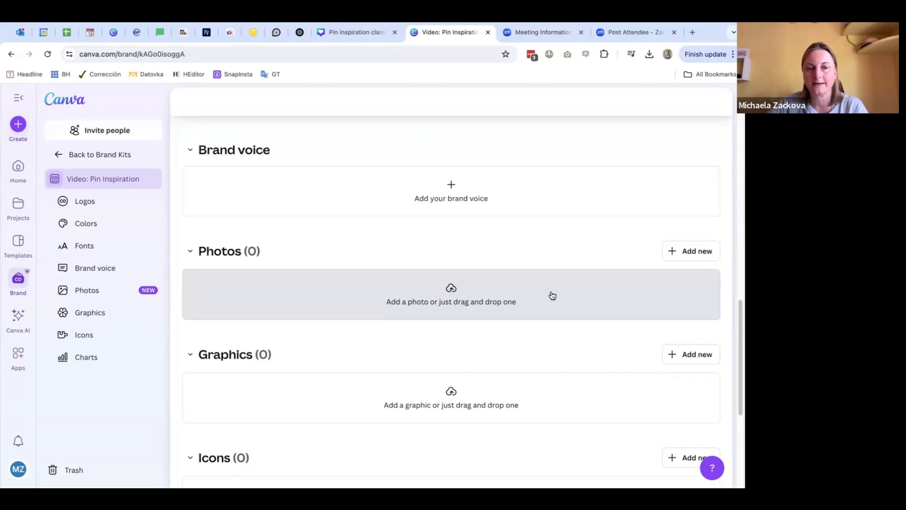
pyautogui.scroll(-1, 519, 321)
pyautogui.scroll(-2, 532, 299)
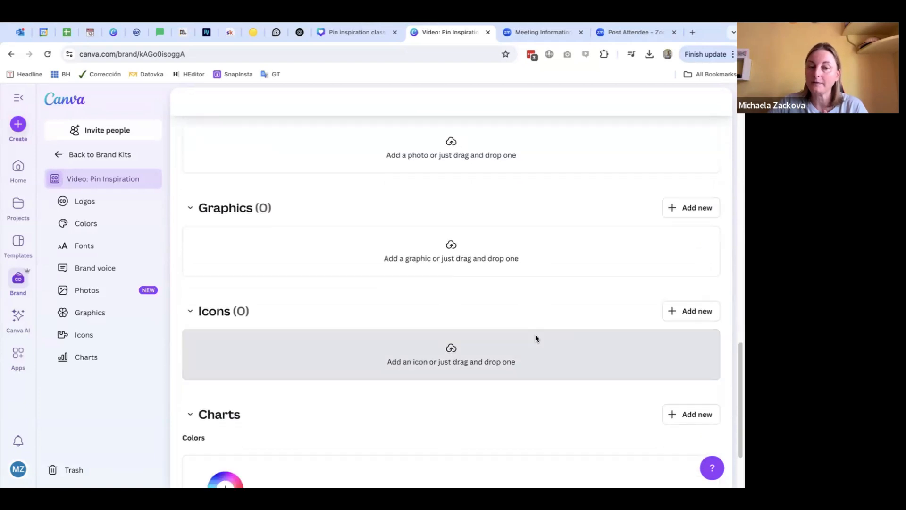
pyautogui.scroll(-2, 535, 336)
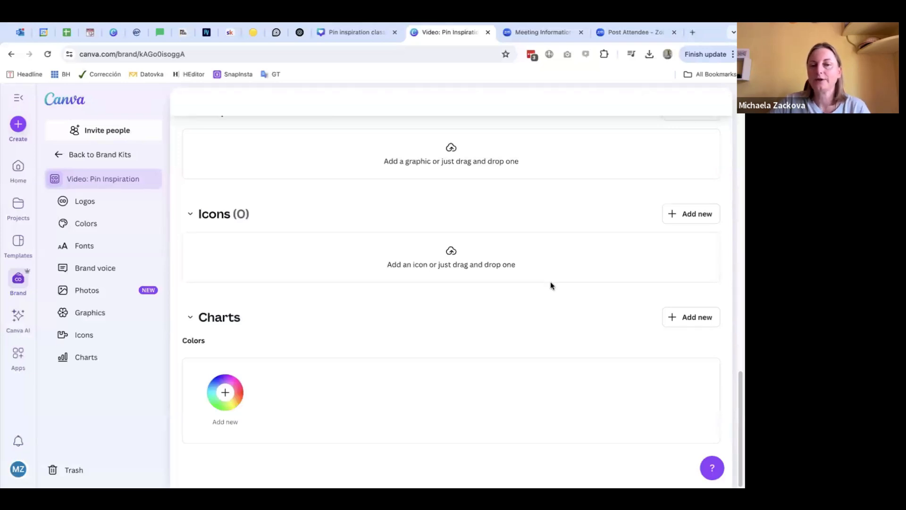
pyautogui.scroll(15, 550, 286)
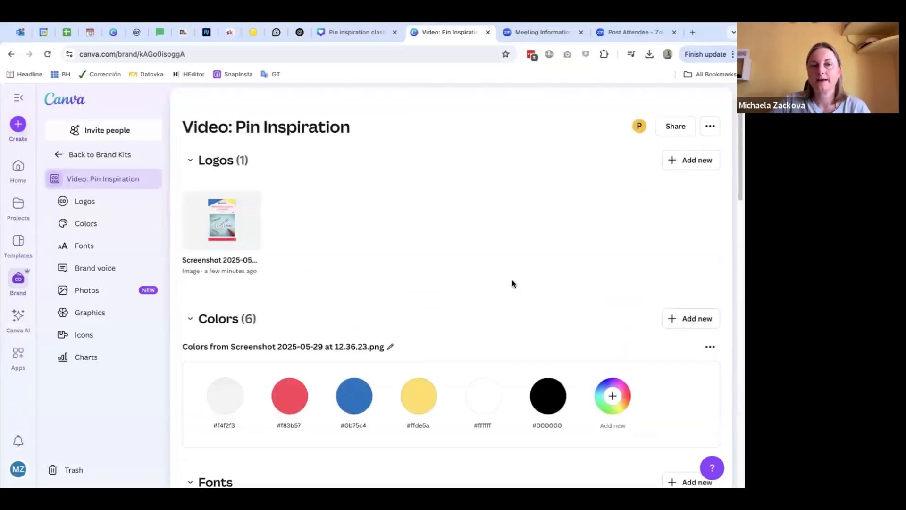
pyautogui.scroll(-1, 482, 211)
pyautogui.scroll(1, 482, 211)
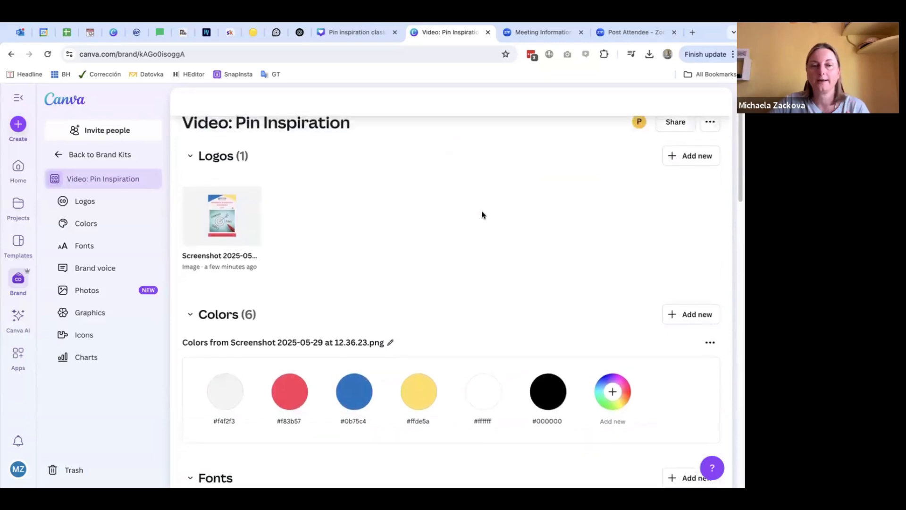
# Step: Switch to the "Pin inspiration classic pin" design, reload it and go to the "Pinterest Marketing Strategies 2025" pin on page 22
pyautogui.click(357, 32)
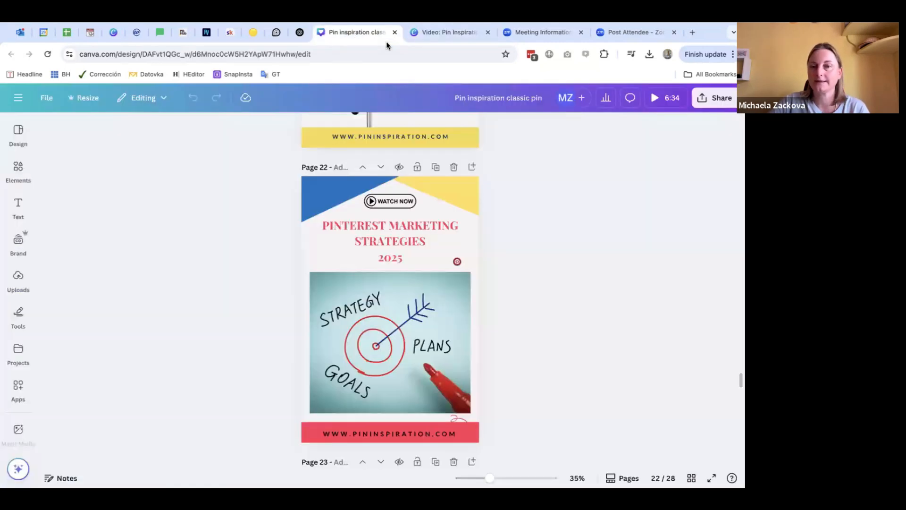
pyautogui.click(47, 54)
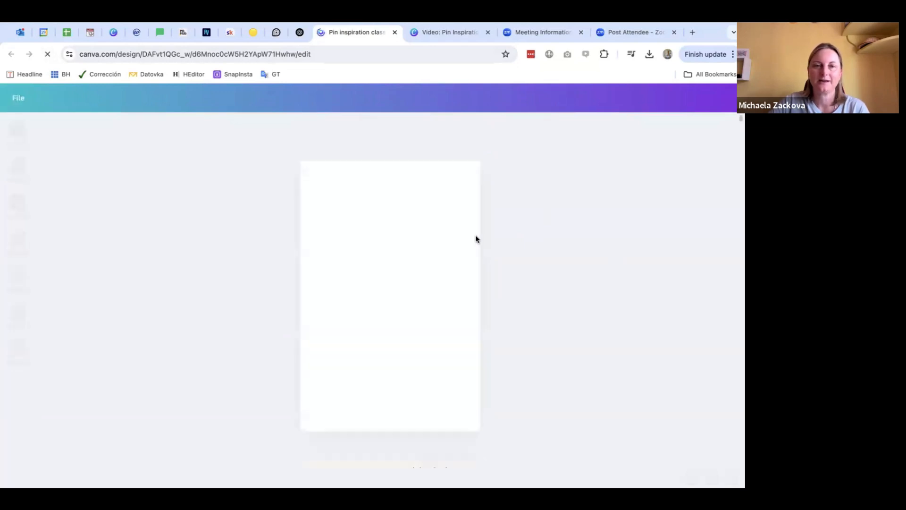
pyautogui.scroll(-5, 572, 252)
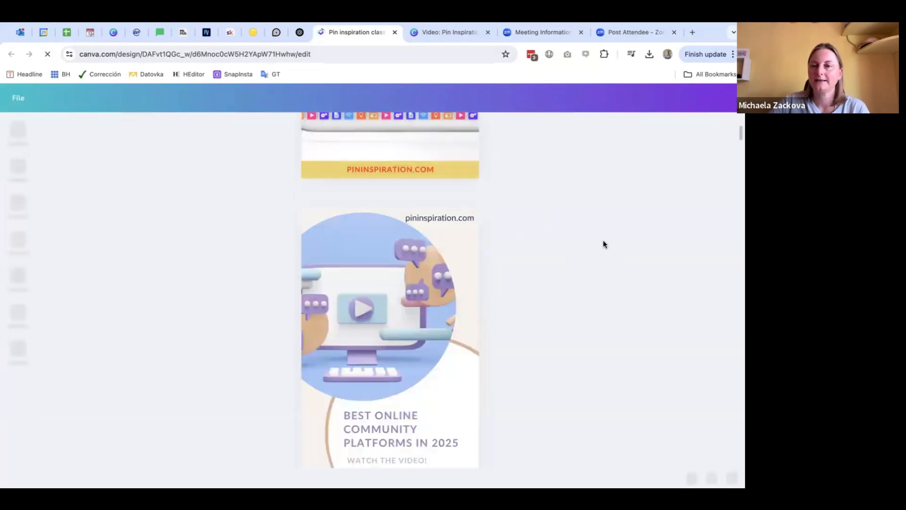
pyautogui.scroll(-15, 560, 258)
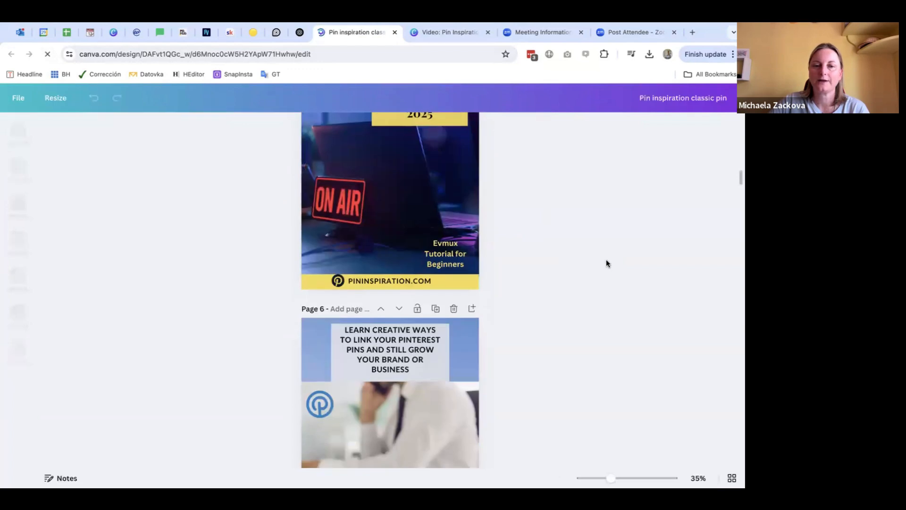
pyautogui.scroll(-20, 616, 254)
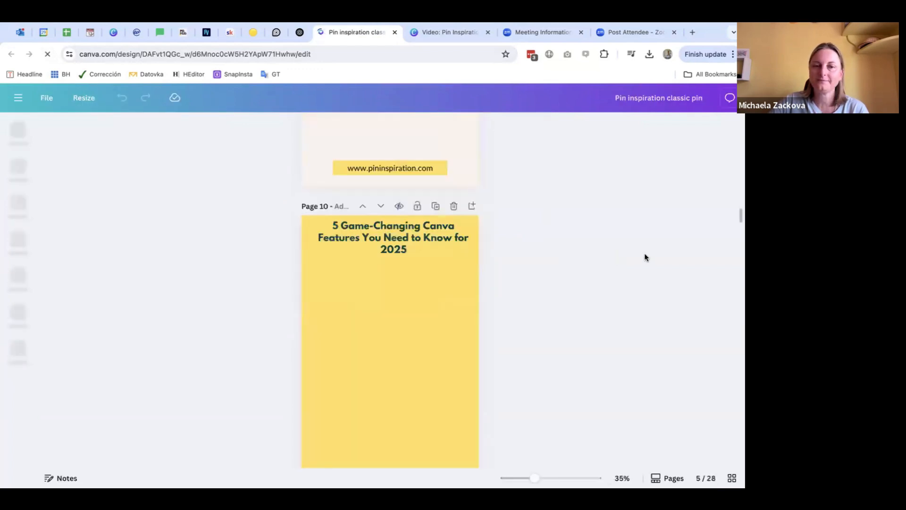
pyautogui.scroll(-20, 615, 259)
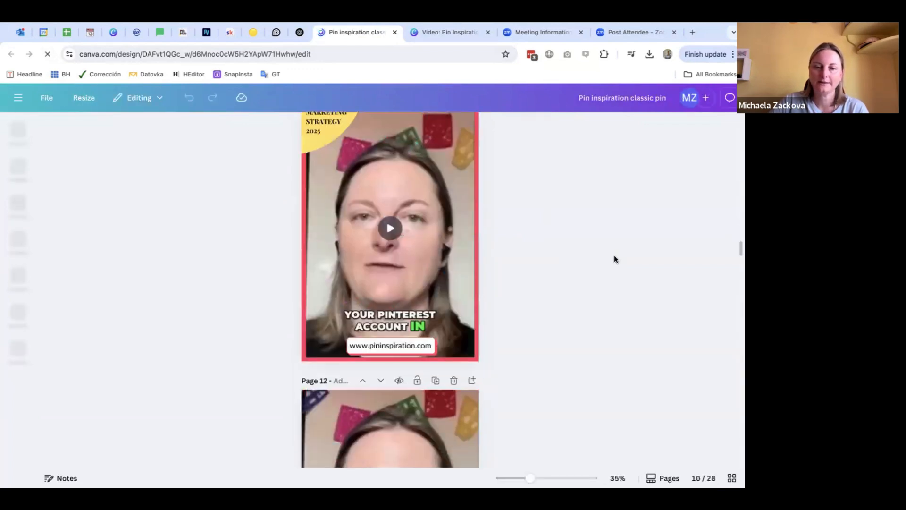
pyautogui.scroll(-20, 615, 260)
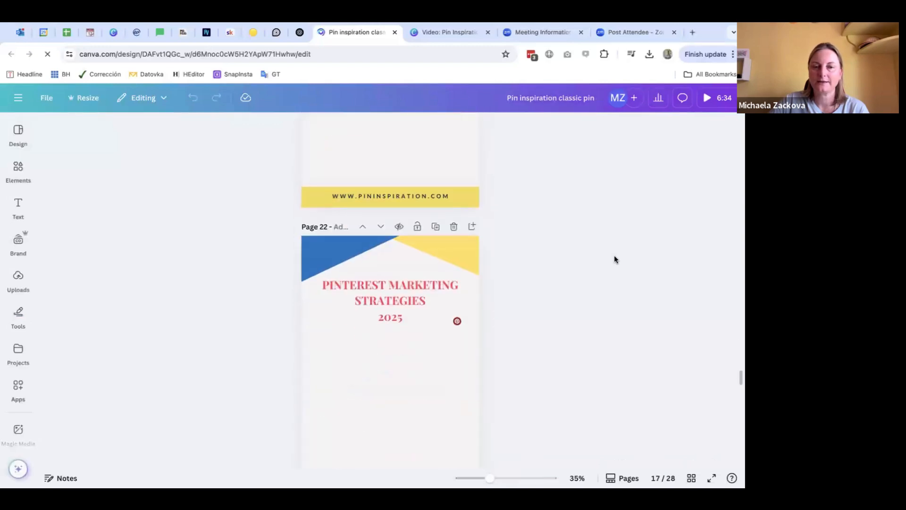
pyautogui.scroll(-2, 614, 259)
pyautogui.scroll(-1, 614, 259)
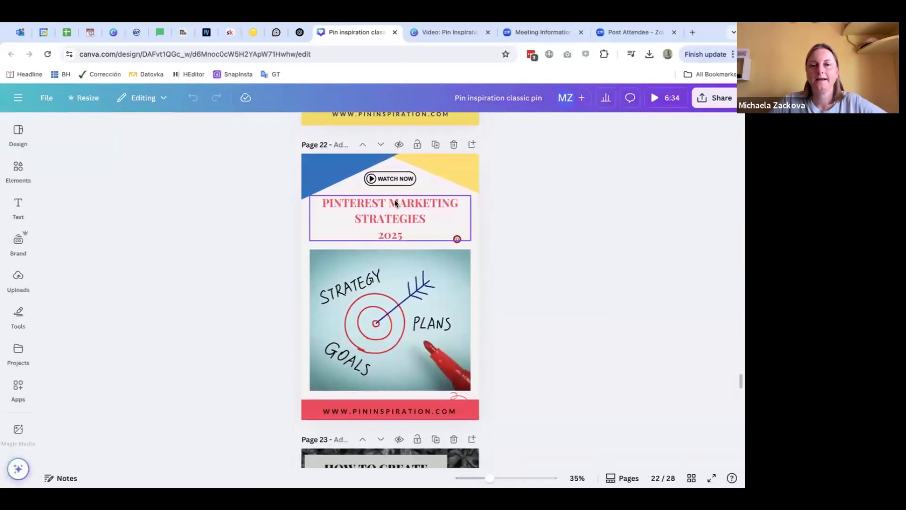
# Step: Select the pin's title and switch the design's brand kit to "Video: Pin Inspiration"
pyautogui.click(395, 203)
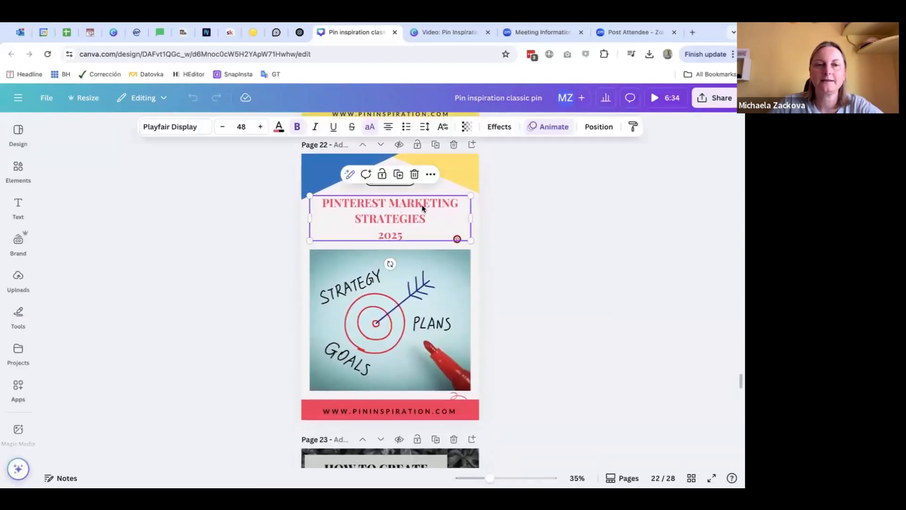
pyautogui.click(19, 243)
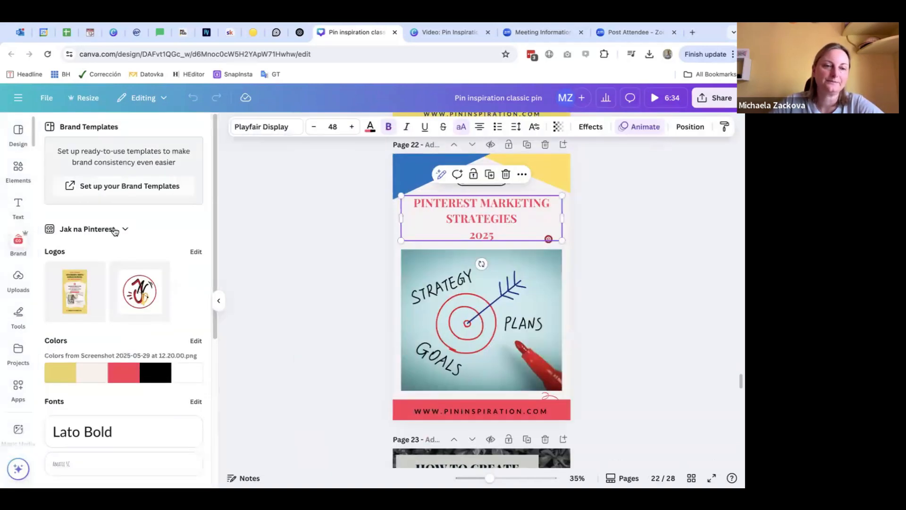
pyautogui.click(104, 229)
pyautogui.scroll(-5, 461, 271)
pyautogui.scroll(-10, 461, 271)
pyautogui.click(308, 356)
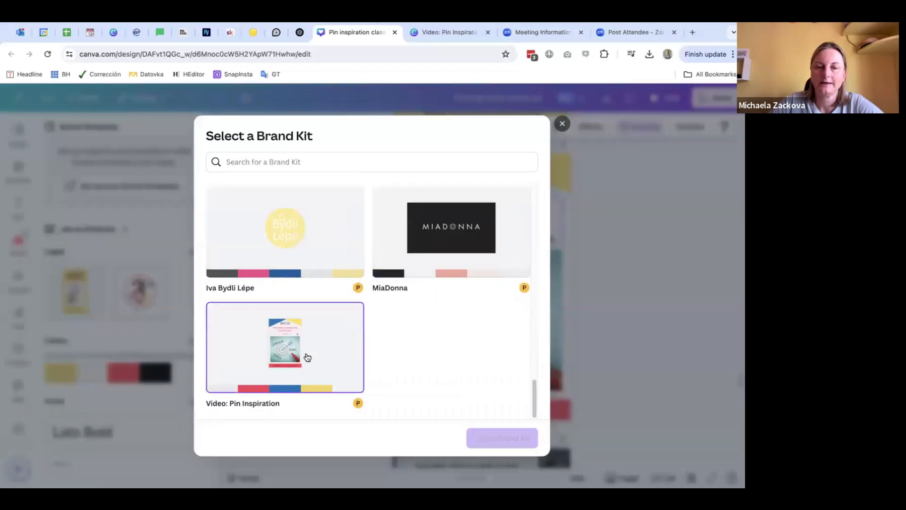
pyautogui.click(506, 447)
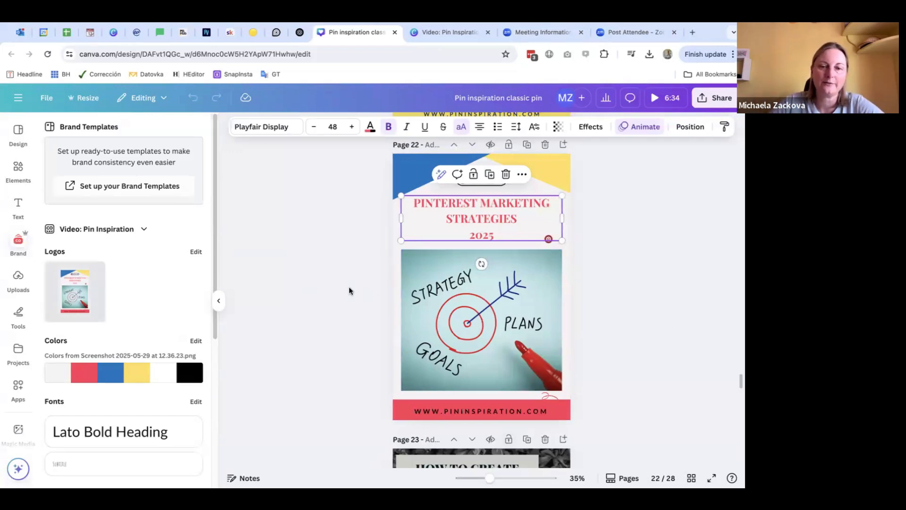
# Step: Apply the brand kit's screenshot palette to page 22 and shuffle it to a white background with black and blue corner shapes
pyautogui.click(124, 376)
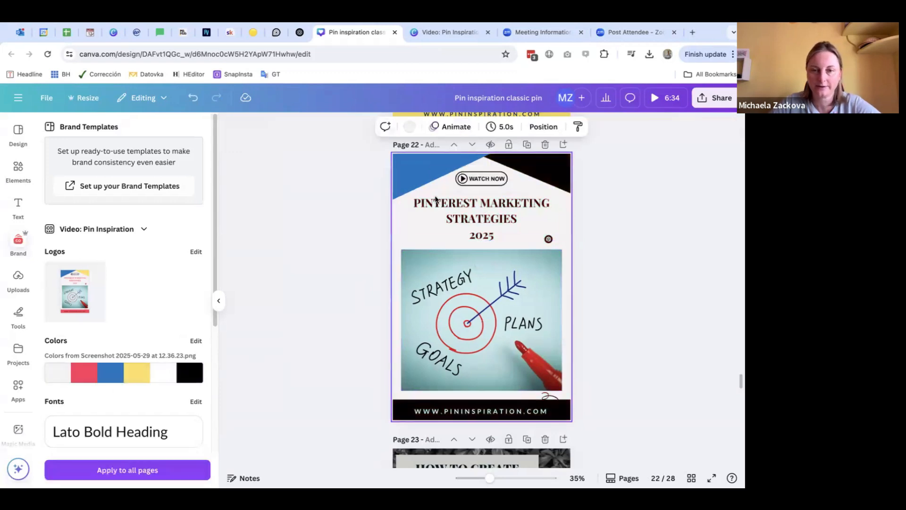
pyautogui.moveTo(130, 373)
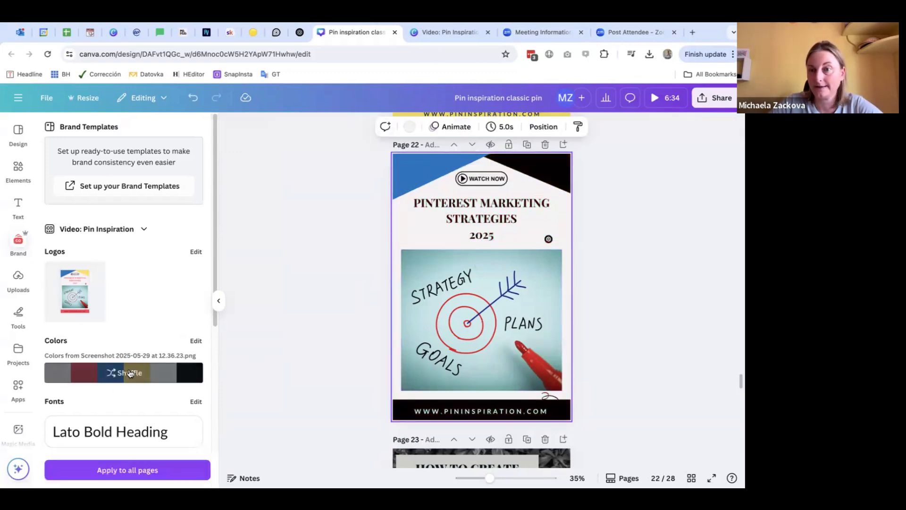
pyautogui.click(131, 373)
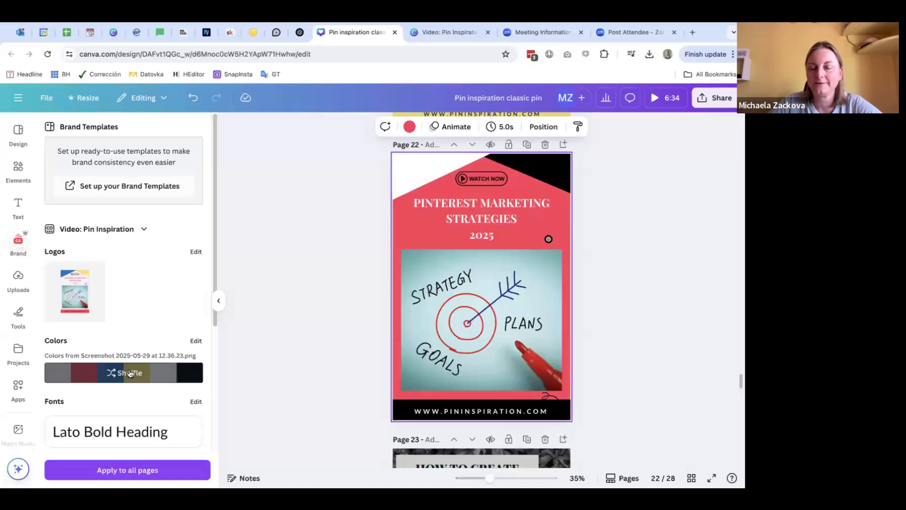
pyautogui.click(130, 373)
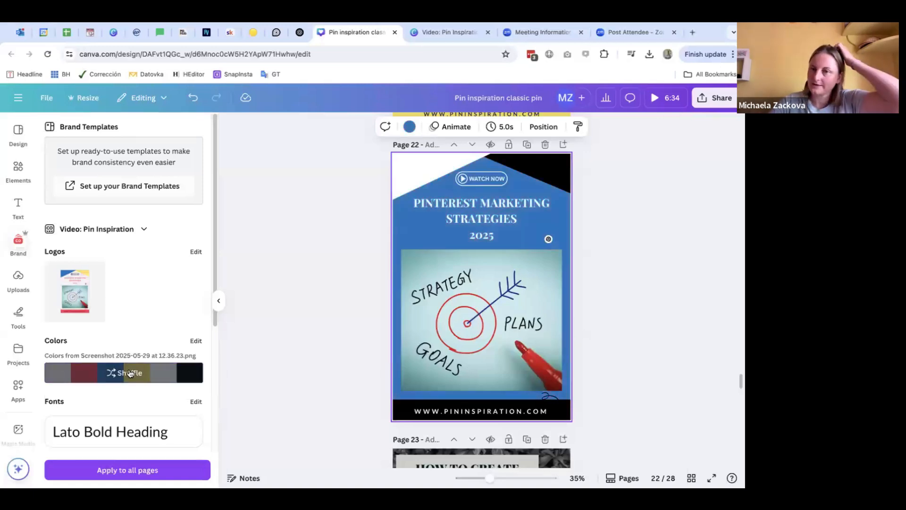
pyautogui.click(131, 373)
pyautogui.click(130, 373)
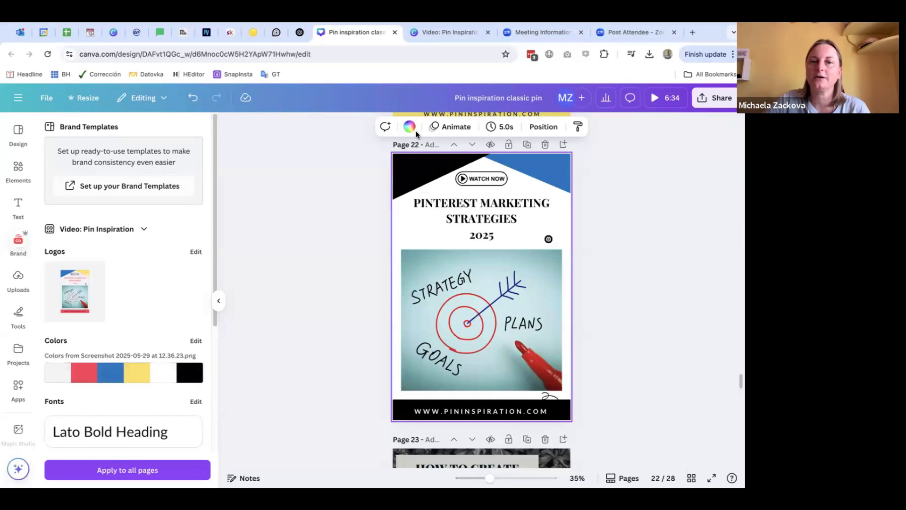
# Step: Recolor page 22's upper-right corner shape to brand kit yellow and its upper-left corner shape to brand kit blue
pyautogui.click(545, 169)
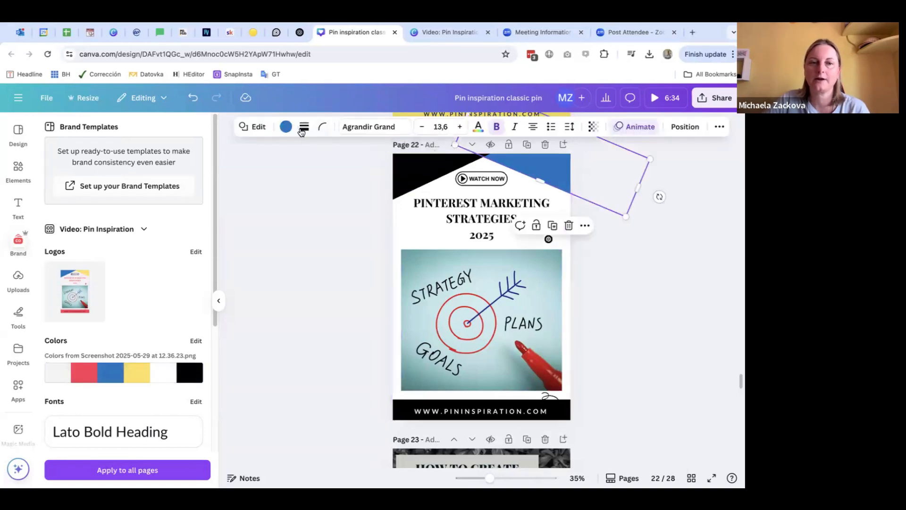
pyautogui.click(286, 126)
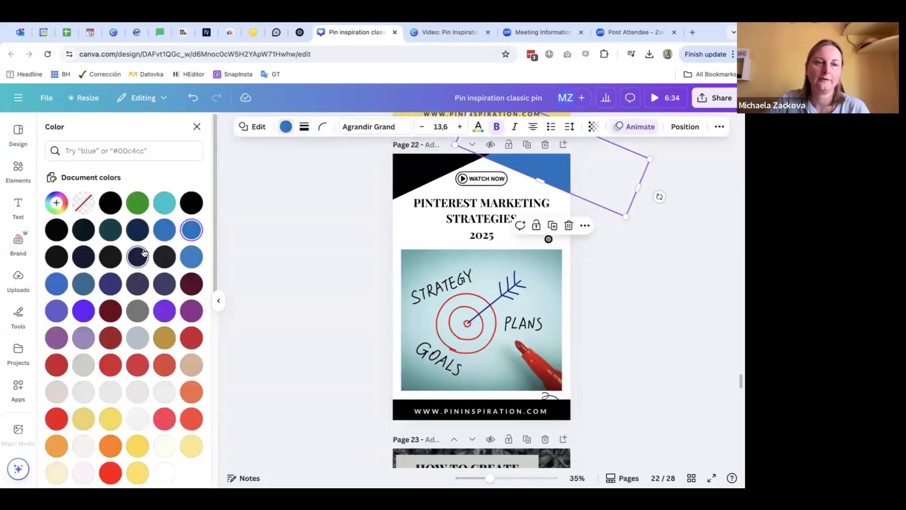
pyautogui.scroll(-6, 141, 245)
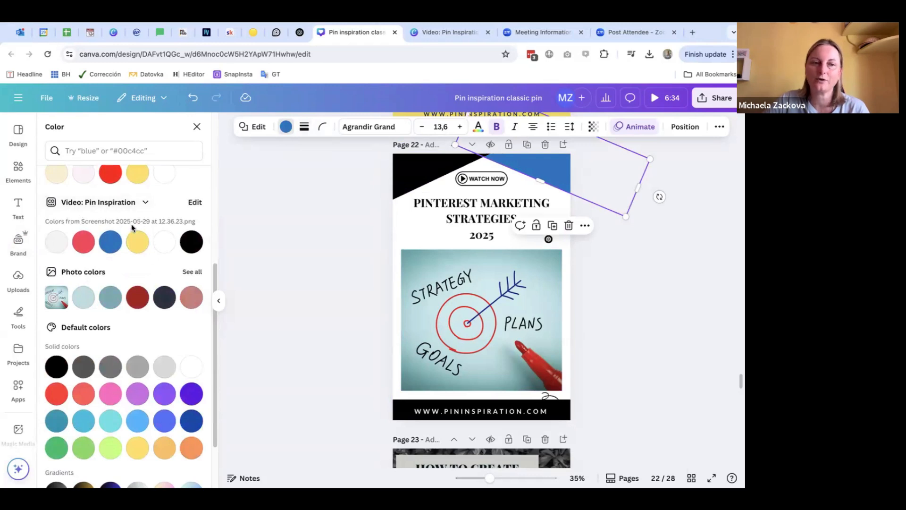
pyautogui.click(135, 249)
pyautogui.click(397, 176)
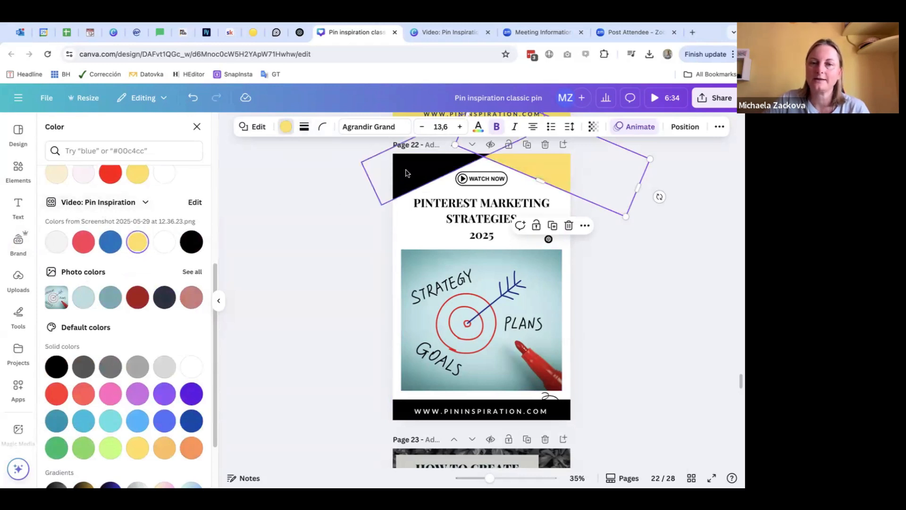
pyautogui.click(110, 242)
# Step: Try light gray and black from the brand kit on the website footer bar, and settle on the brand blue
pyautogui.click(413, 408)
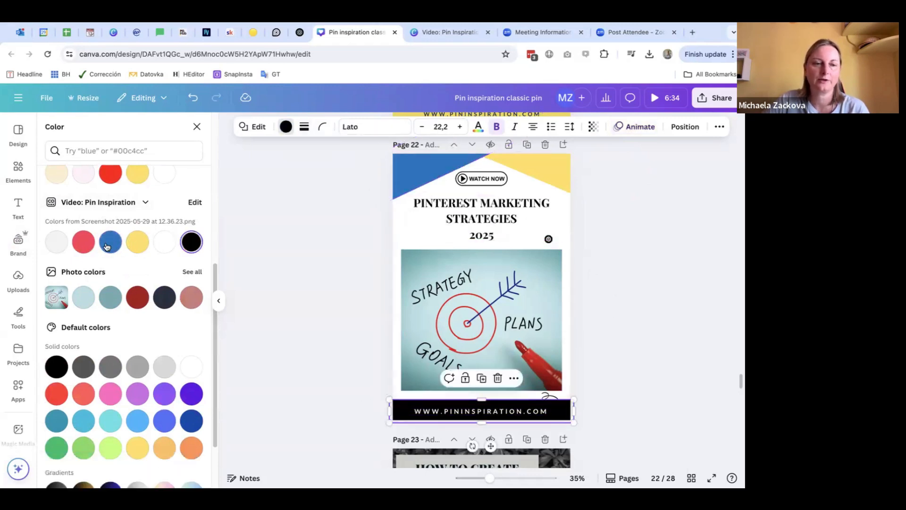
pyautogui.click(56, 241)
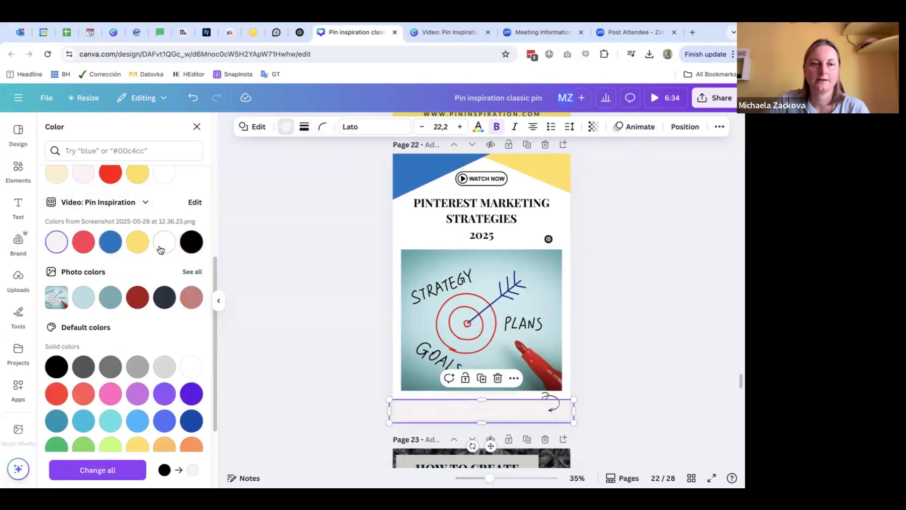
pyautogui.click(191, 242)
pyautogui.click(110, 242)
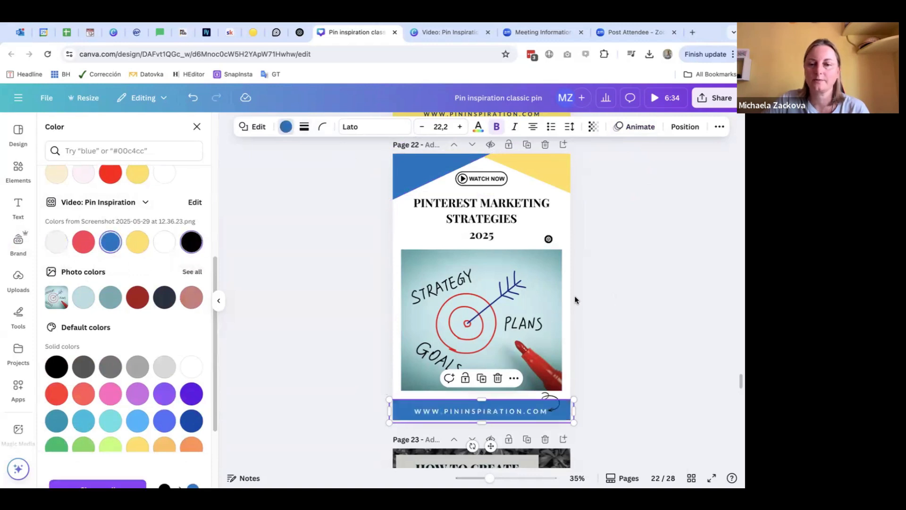
pyautogui.click(613, 299)
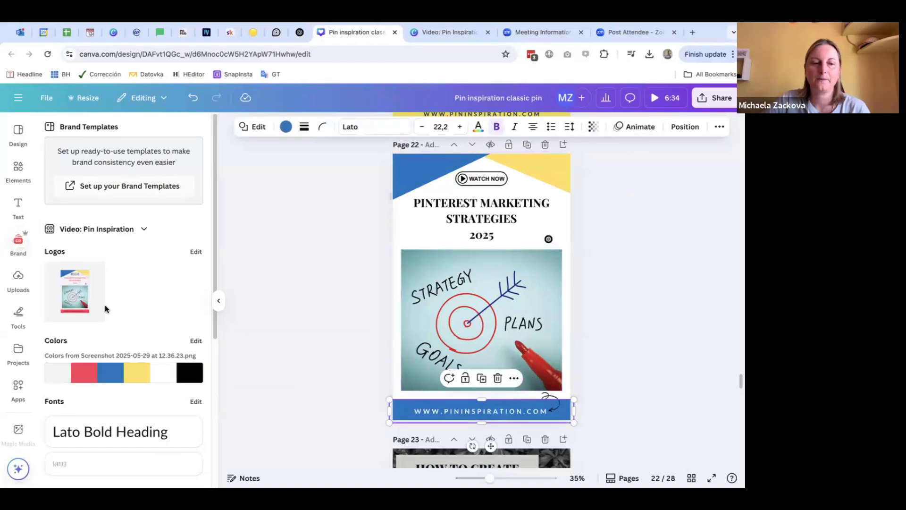
# Step: Change the font of the "Pinterest Marketing Strategies 2025" title to the brand kit's Lato
pyautogui.scroll(-1, 108, 302)
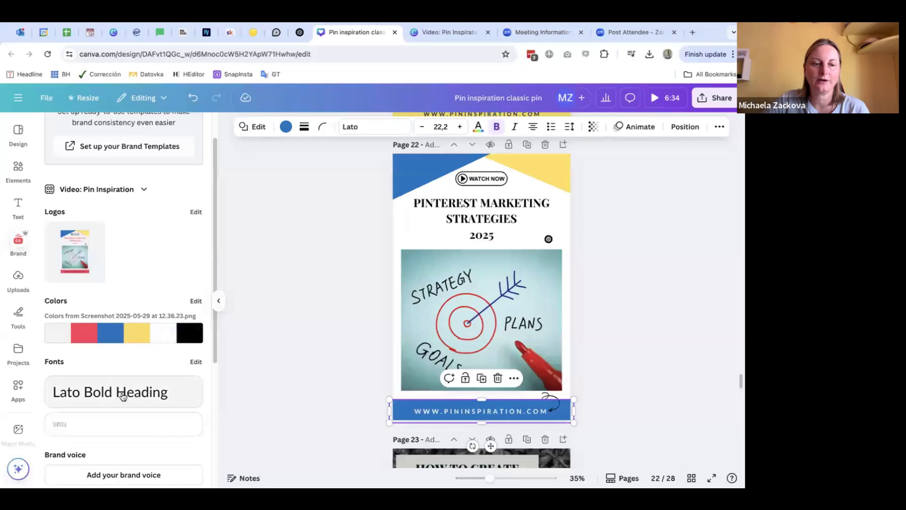
pyautogui.scroll(-2, 144, 350)
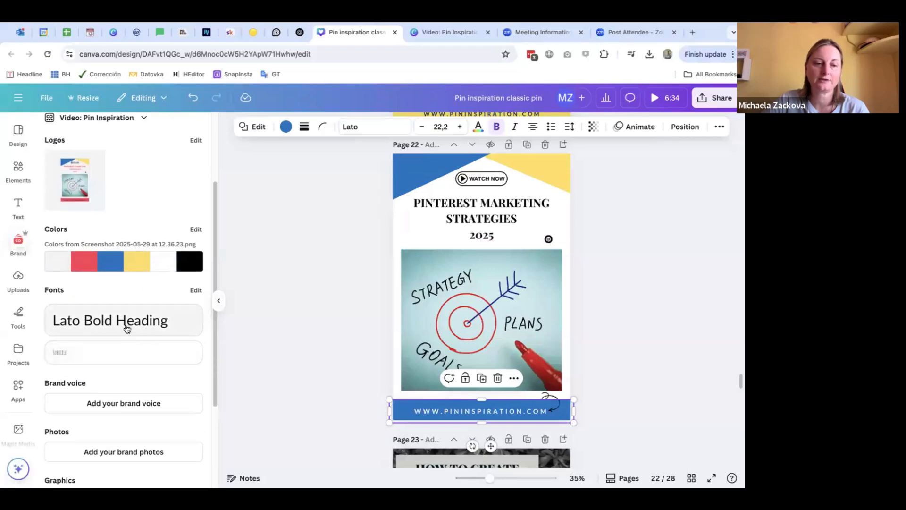
pyautogui.click(456, 211)
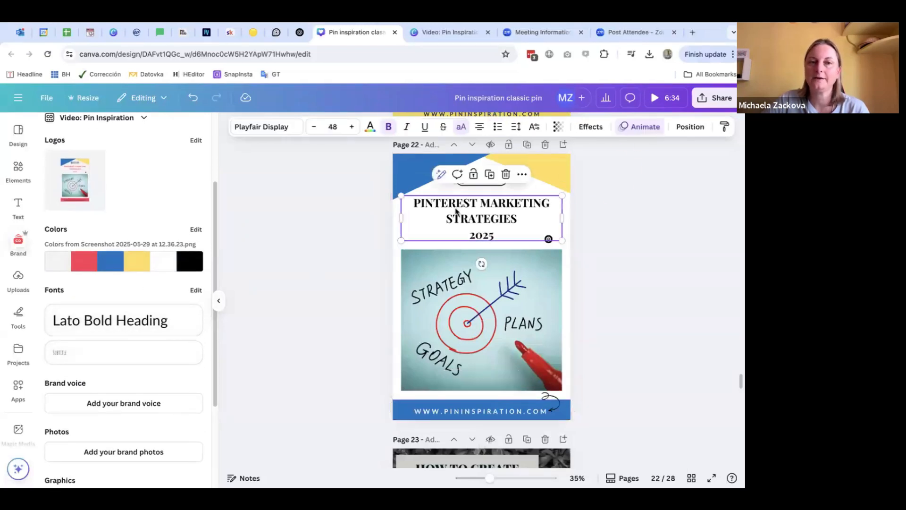
pyautogui.click(266, 128)
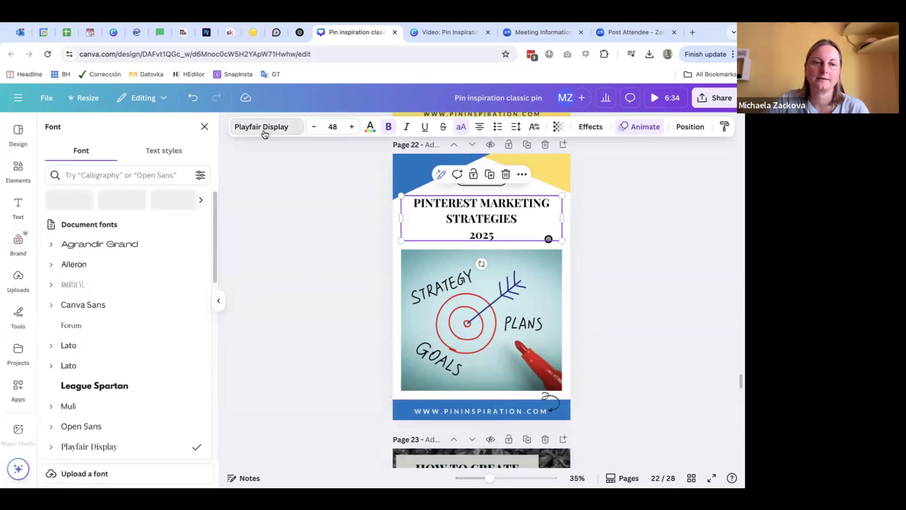
pyautogui.click(99, 349)
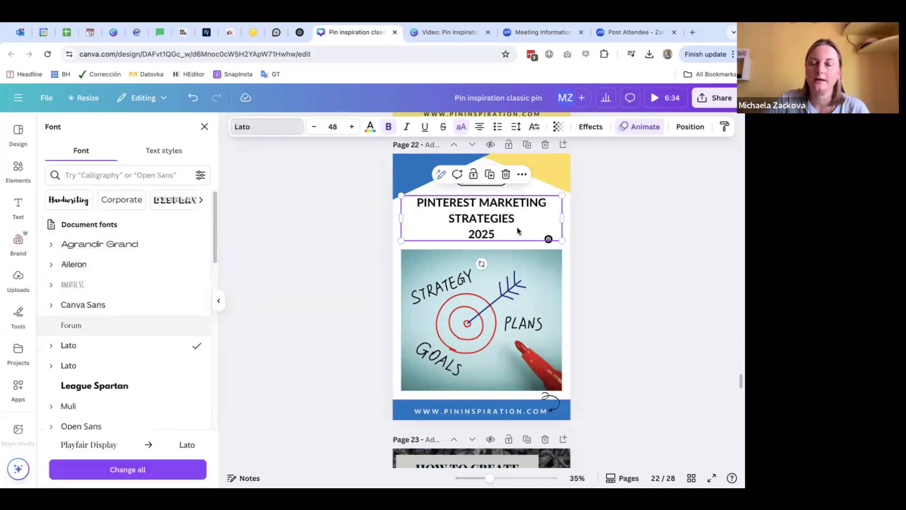
pyautogui.click(320, 249)
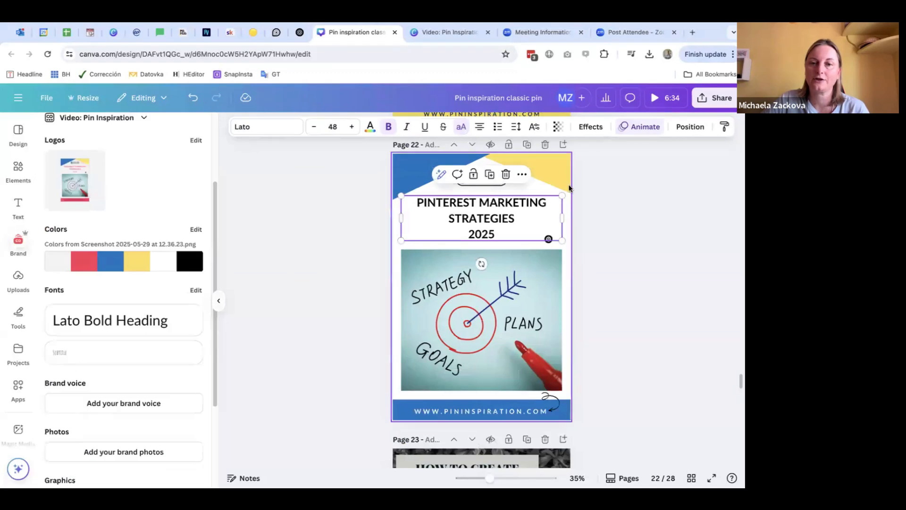
pyautogui.click(590, 292)
# Step: Check which font the footer website text and the pin title use
pyautogui.click(495, 412)
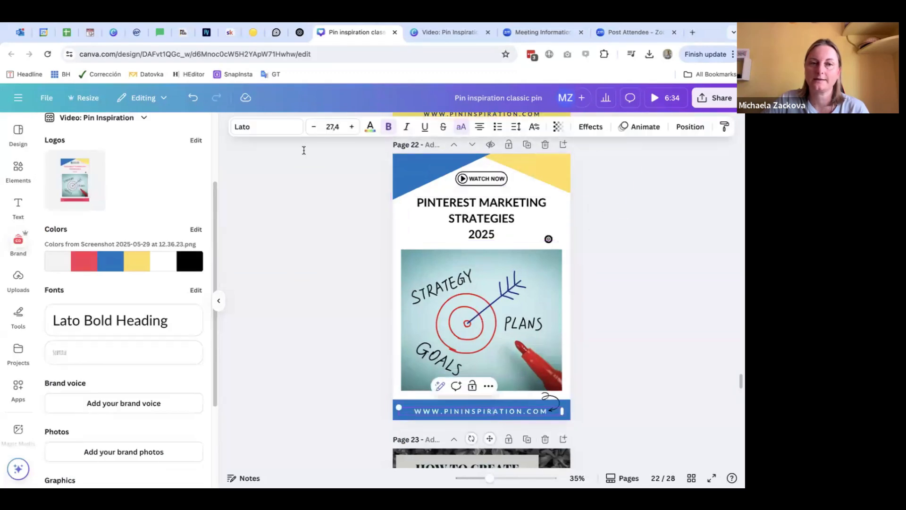
pyautogui.click(382, 299)
pyautogui.click(487, 406)
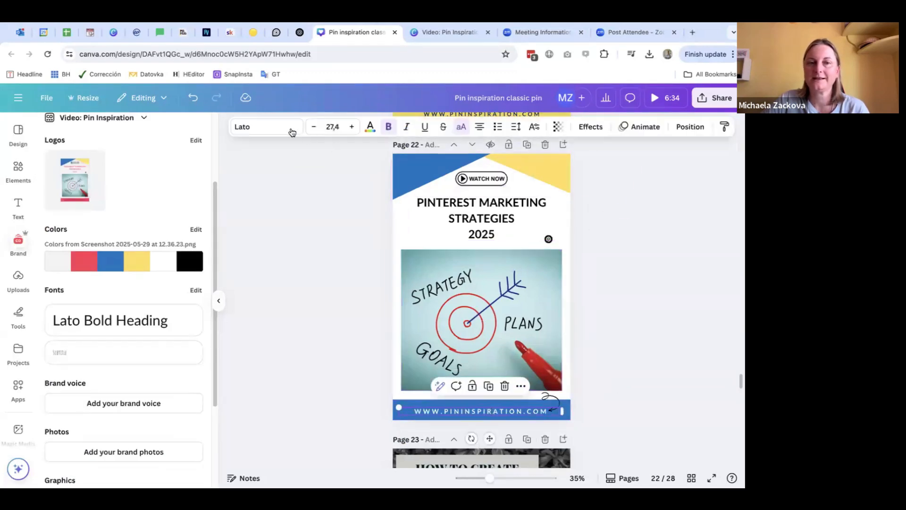
pyautogui.click(292, 132)
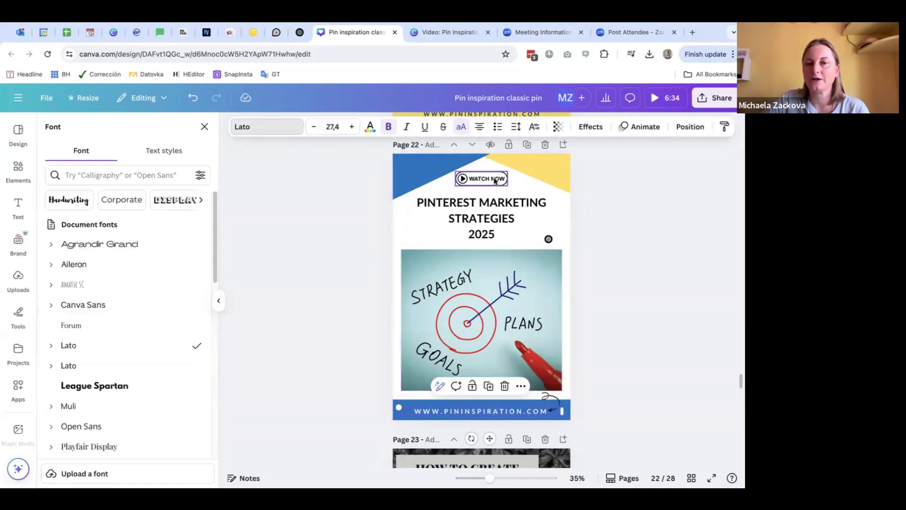
pyautogui.click(474, 216)
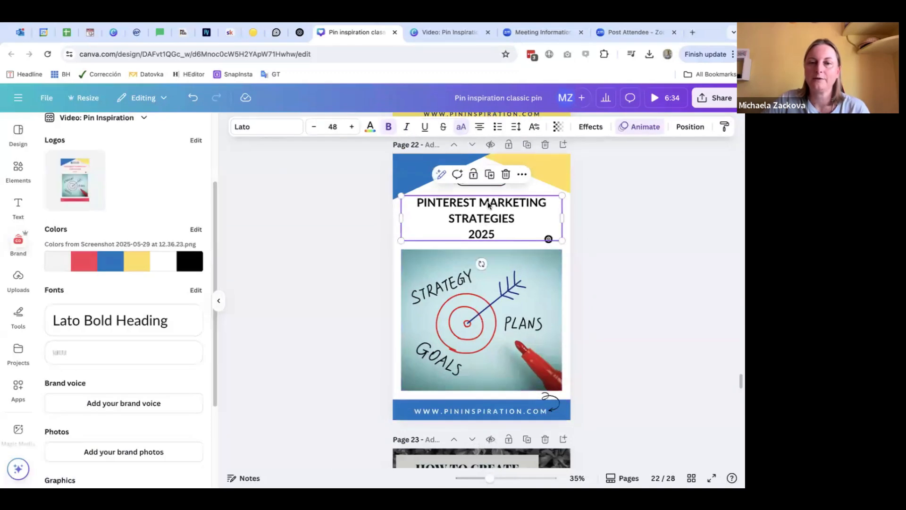
pyautogui.click(479, 191)
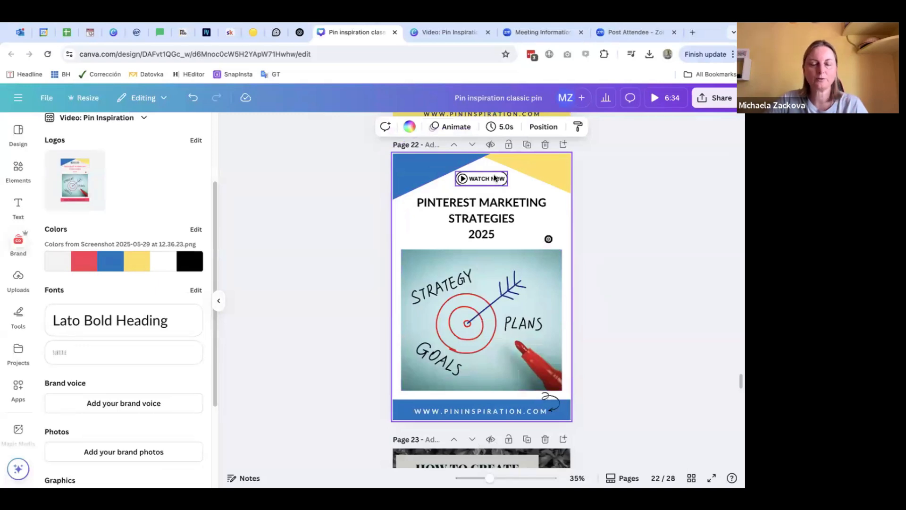
pyautogui.click(580, 276)
pyautogui.scroll(-3, 141, 321)
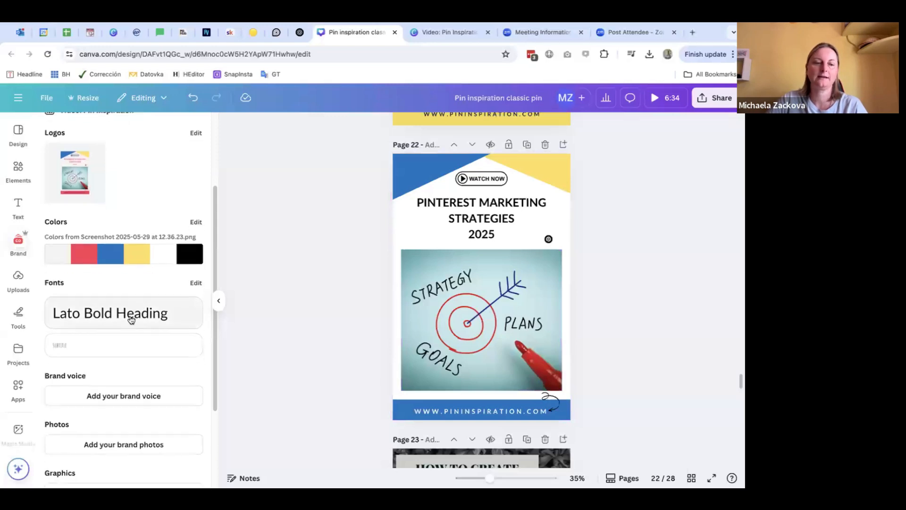
pyautogui.scroll(-2, 105, 389)
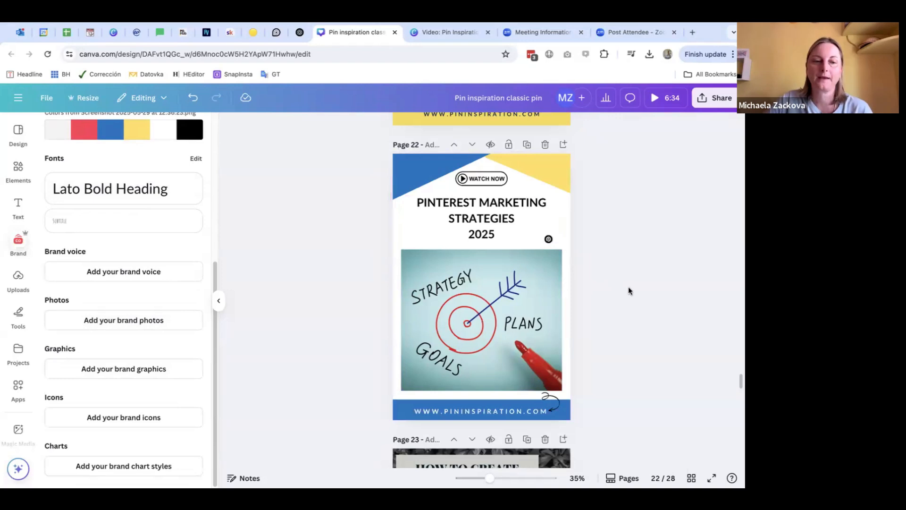
pyautogui.scroll(-2, 632, 294)
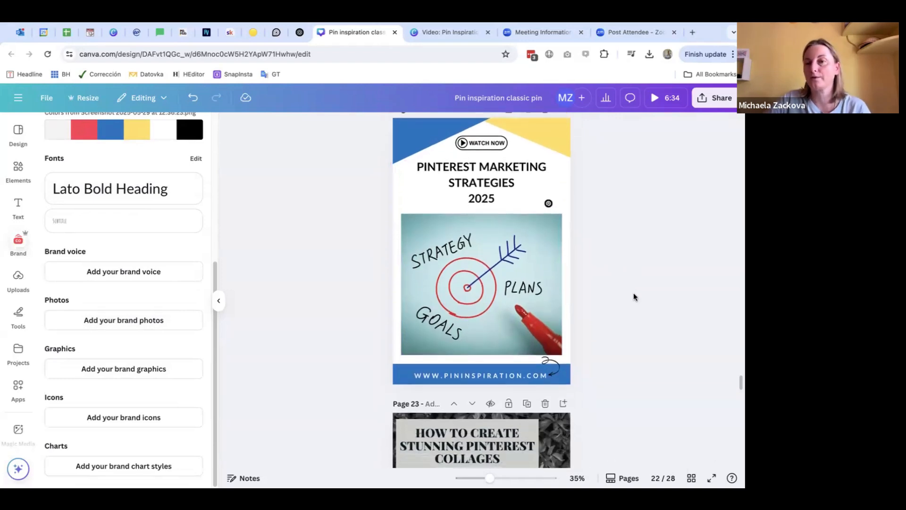
pyautogui.scroll(5, 634, 296)
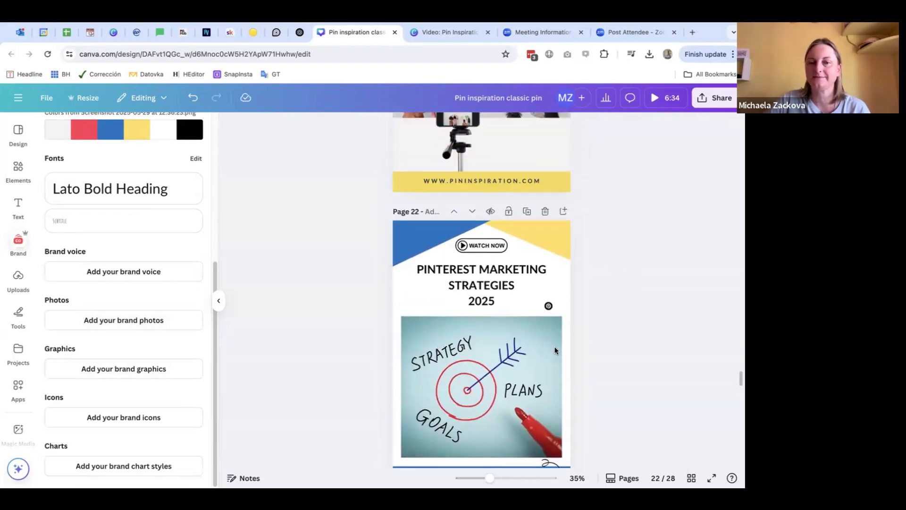